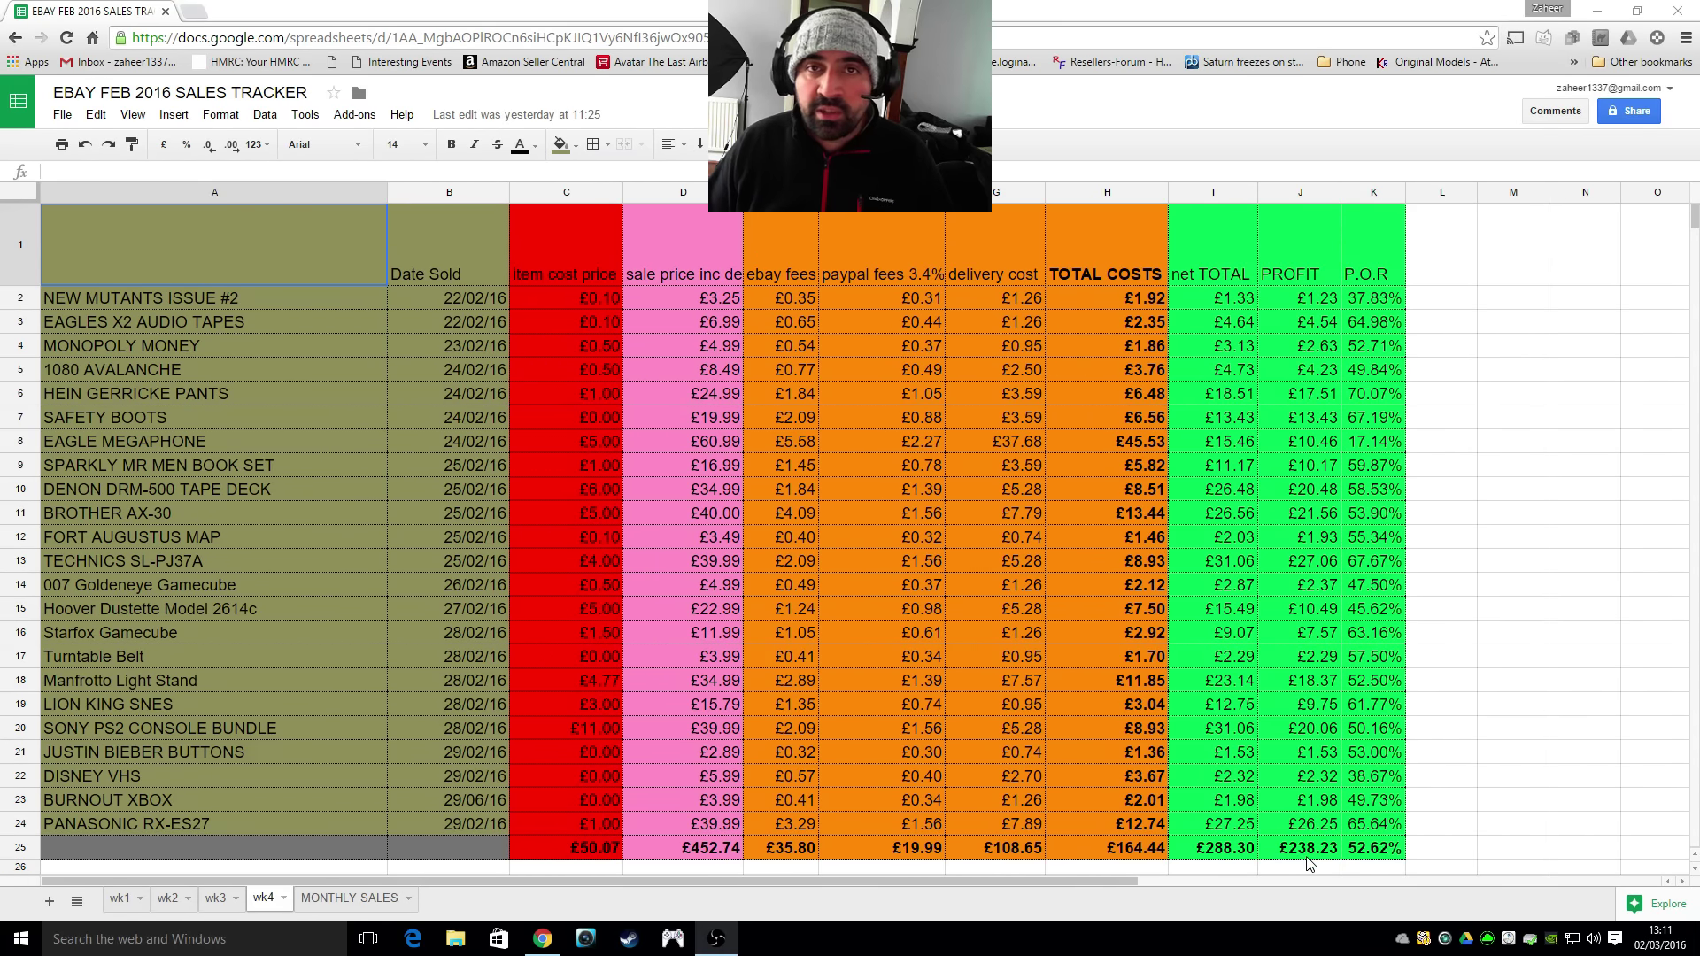
Compare the bottom-row profit and P.O.R totals across the wk1, wk3 and wk4 sheets.
{"action": "left_click", "coordinate": [122, 903]}
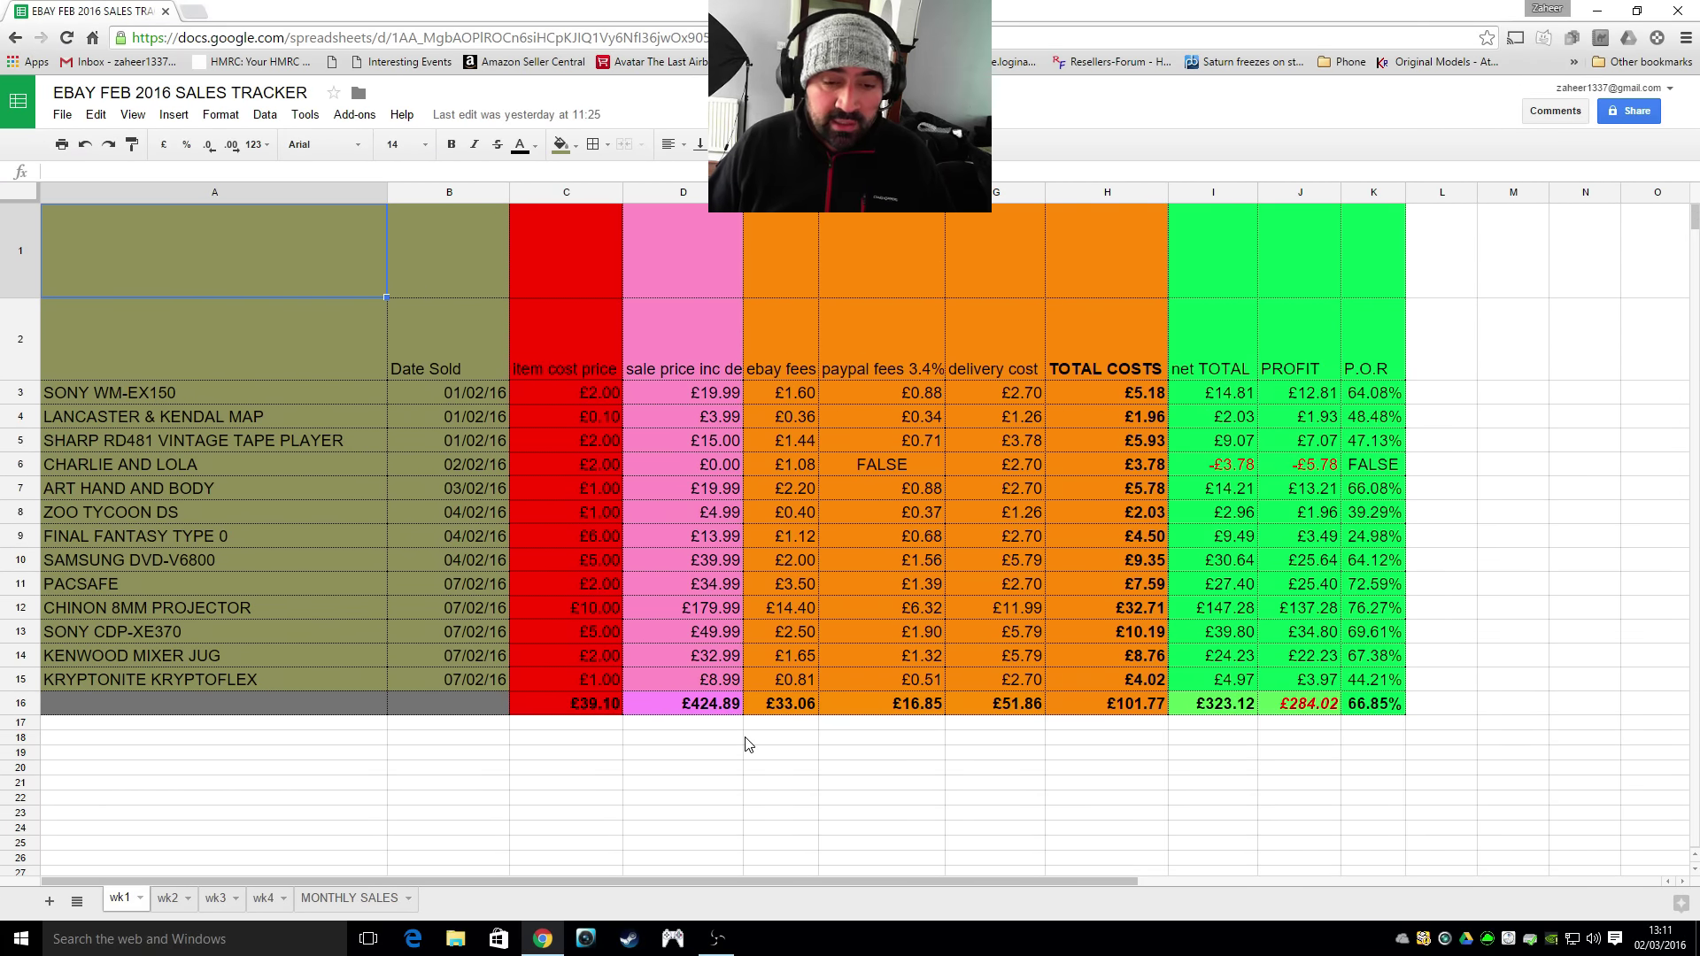
{"action": "left_click", "coordinate": [219, 900]}
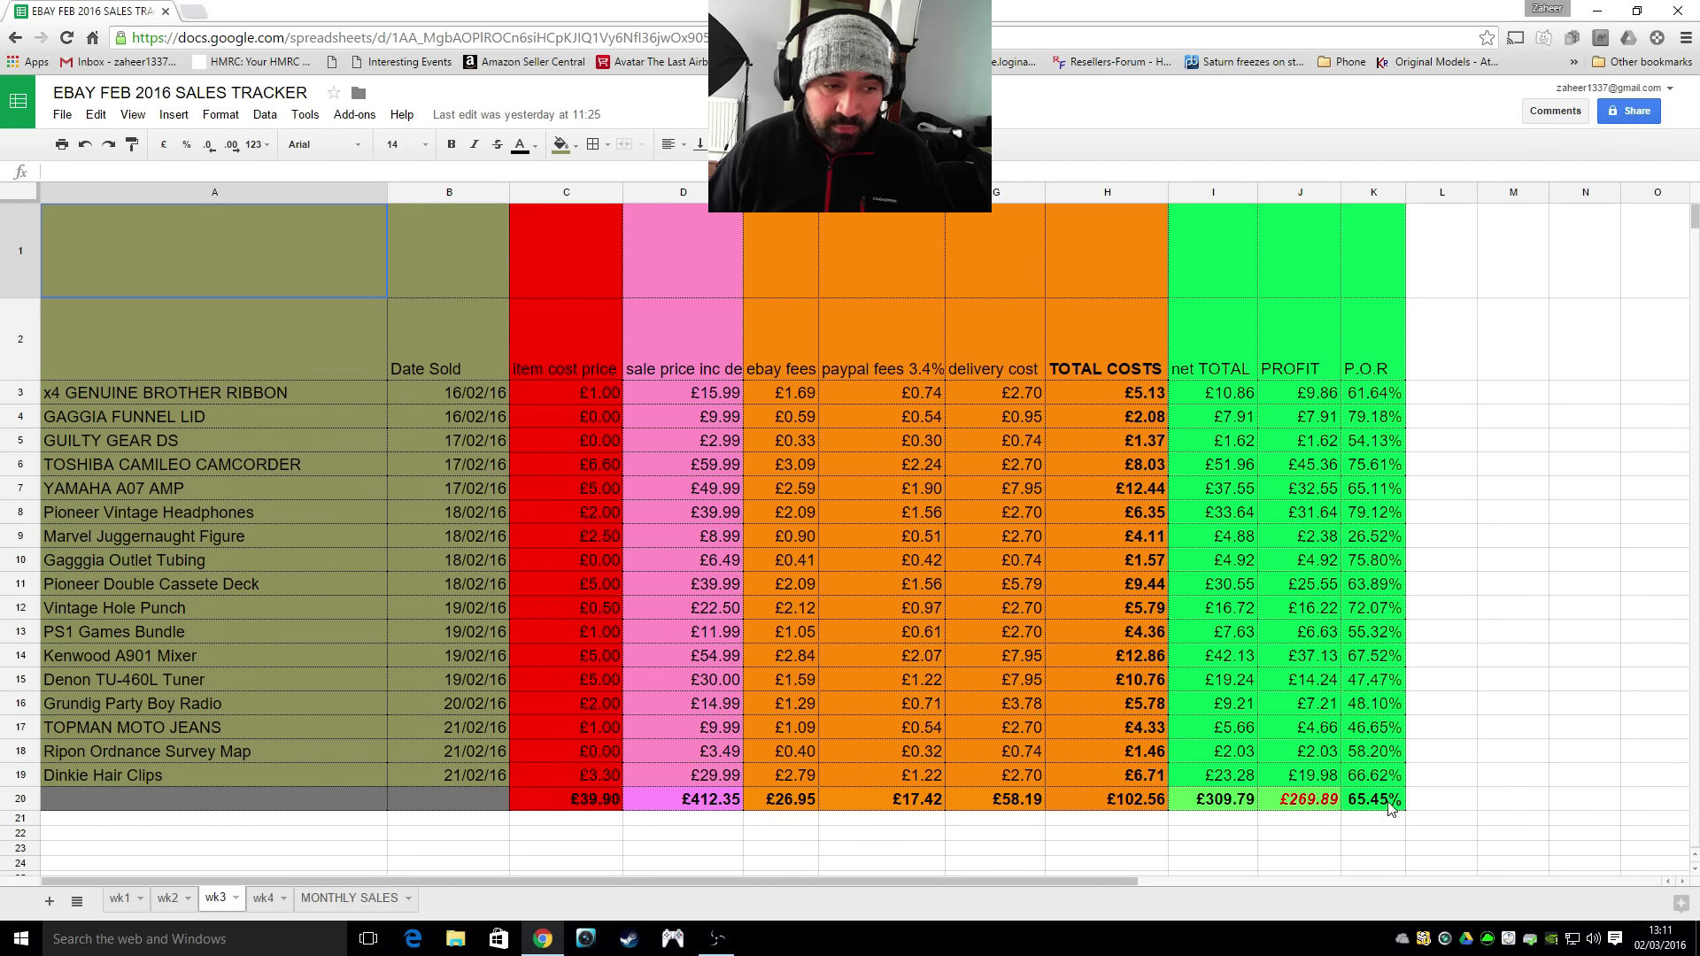
{"action": "left_click", "coordinate": [263, 900]}
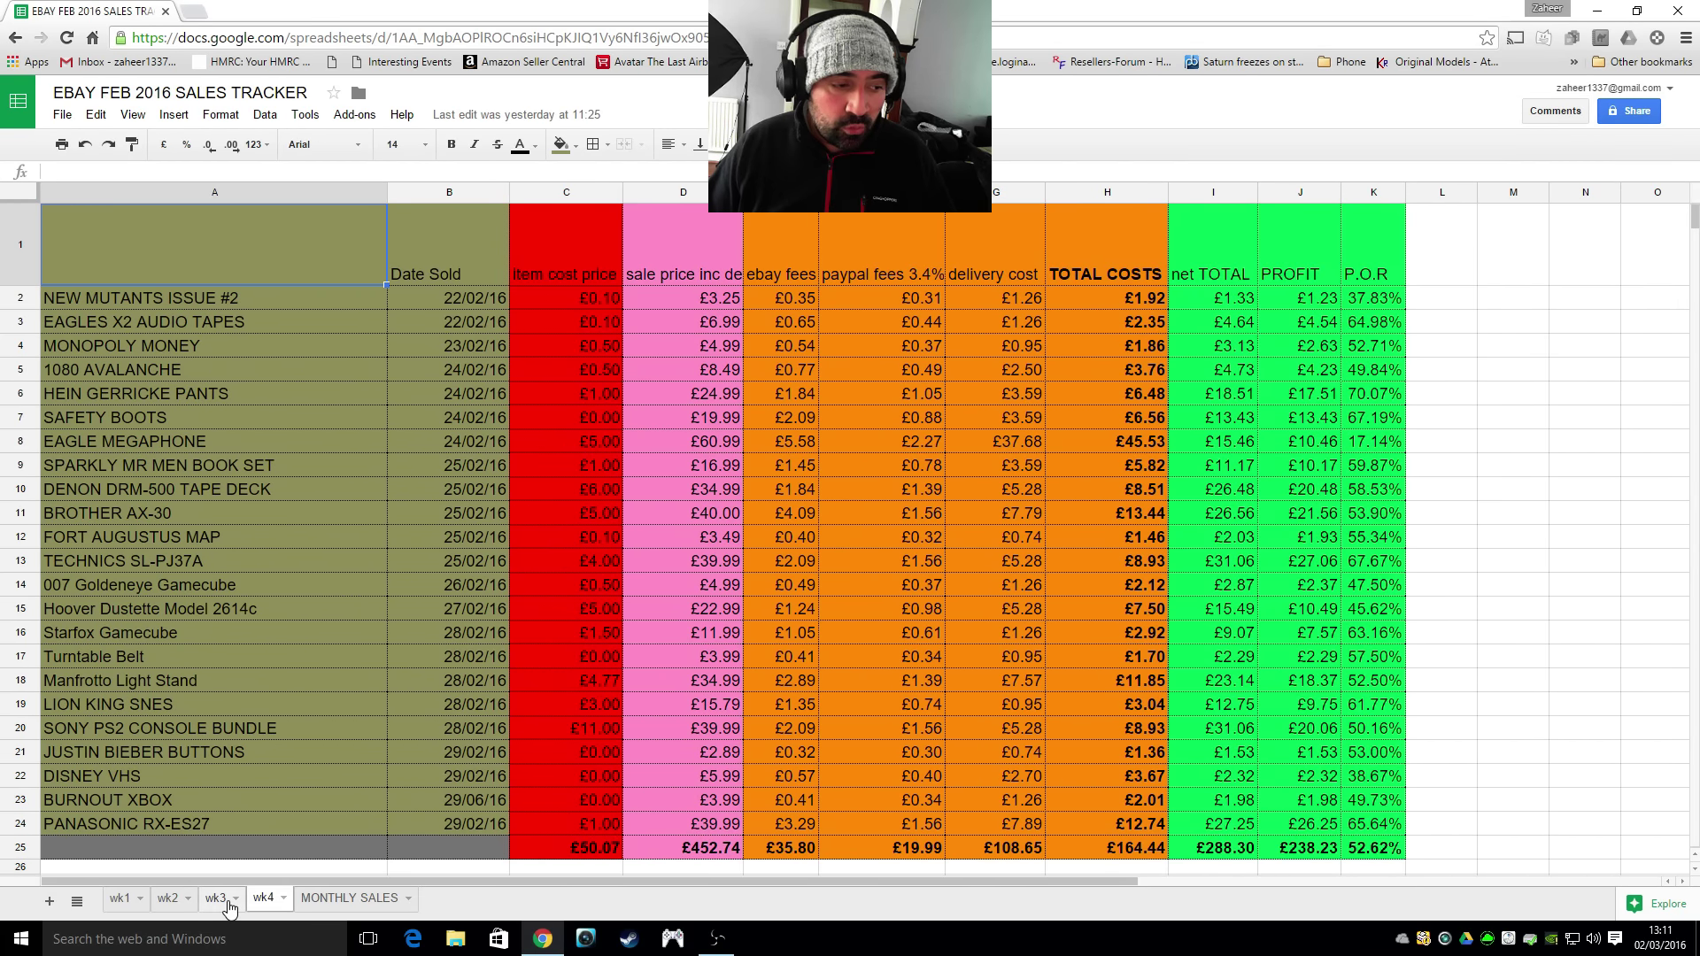
{"action": "left_click", "coordinate": [225, 901]}
{"action": "left_click", "coordinate": [121, 899]}
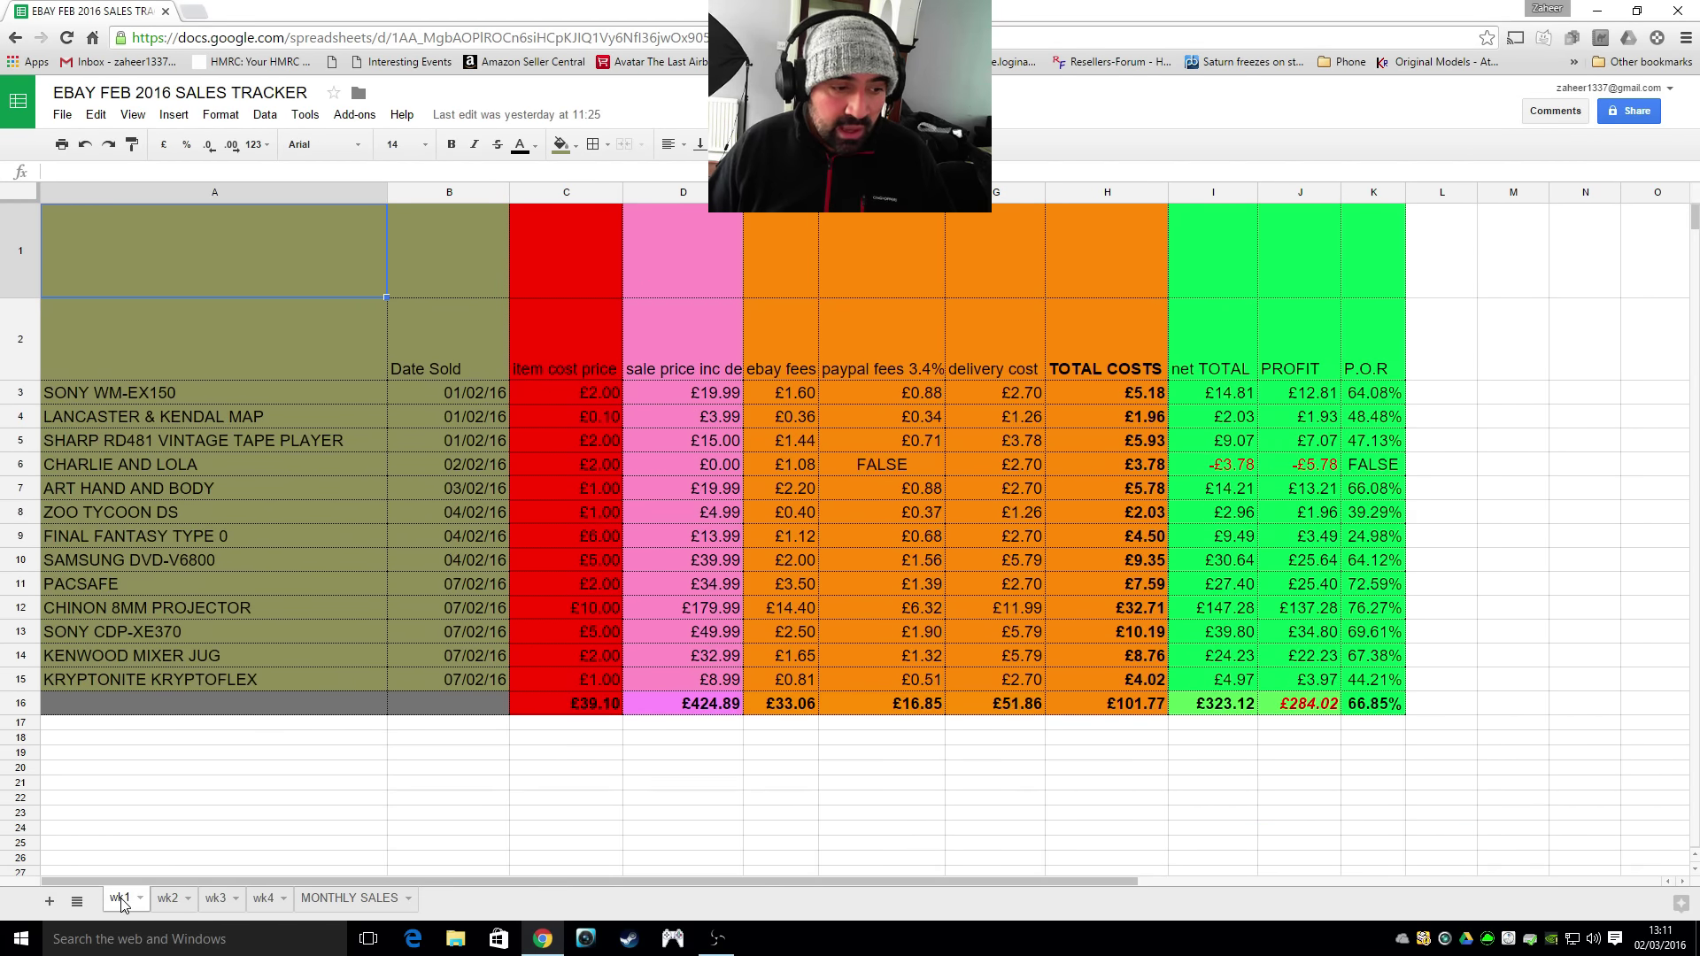
{"action": "left_click", "coordinate": [263, 900]}
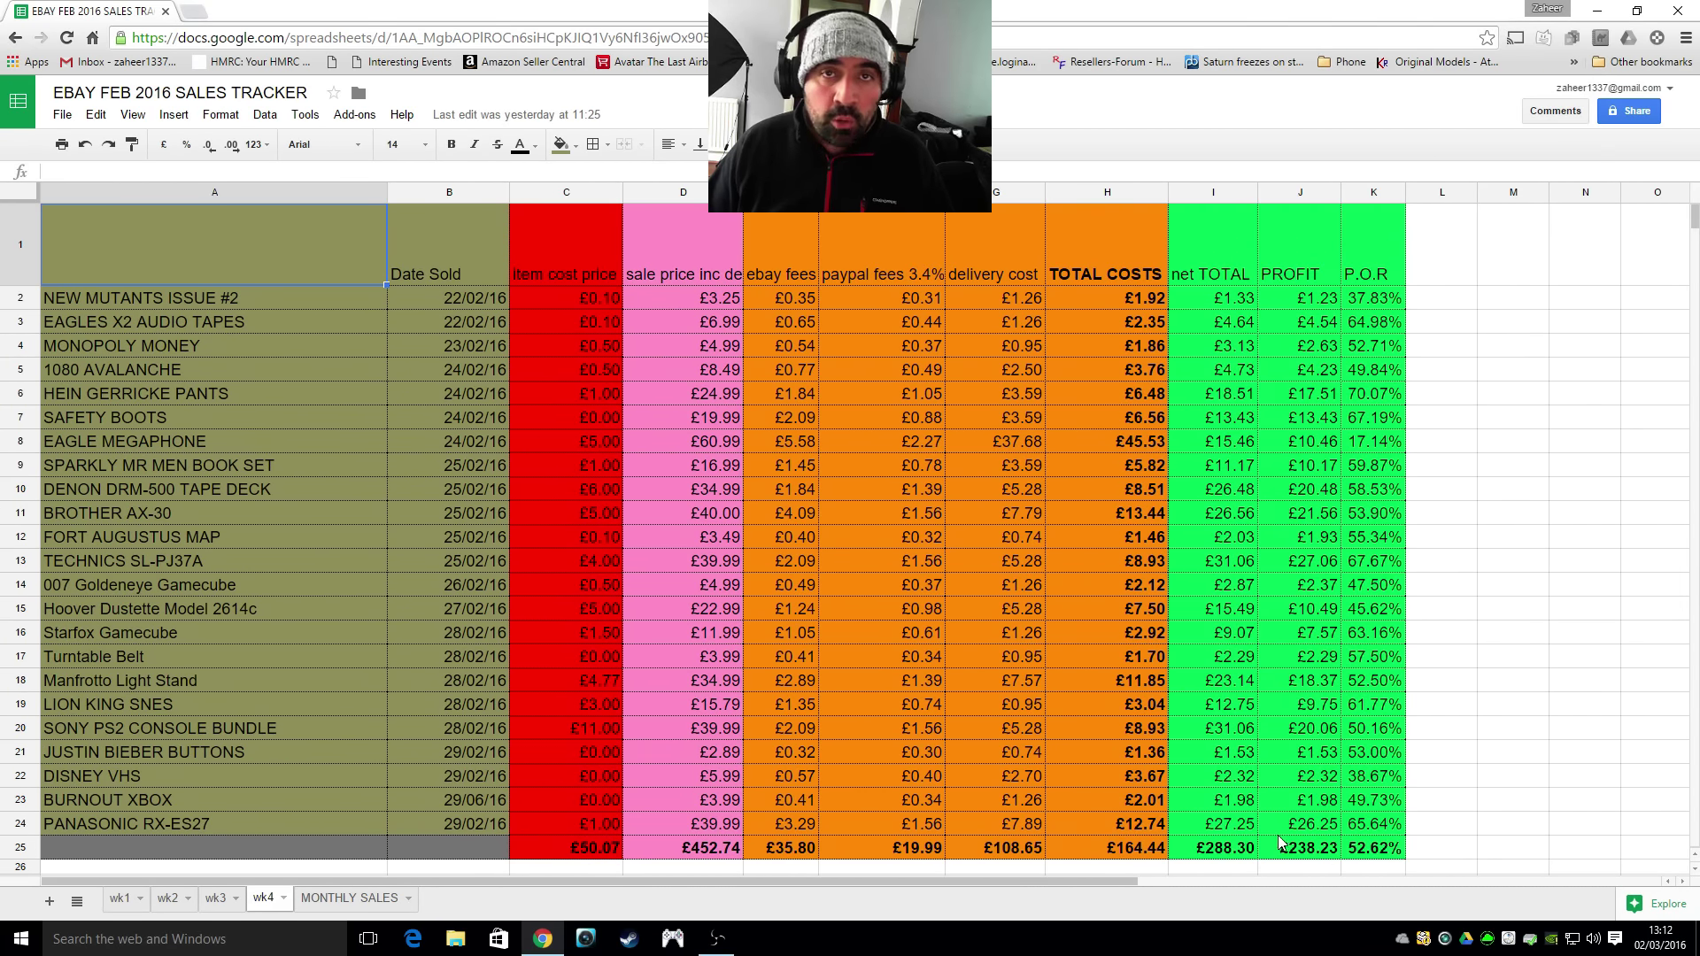
{"action": "left_click", "coordinate": [214, 900]}
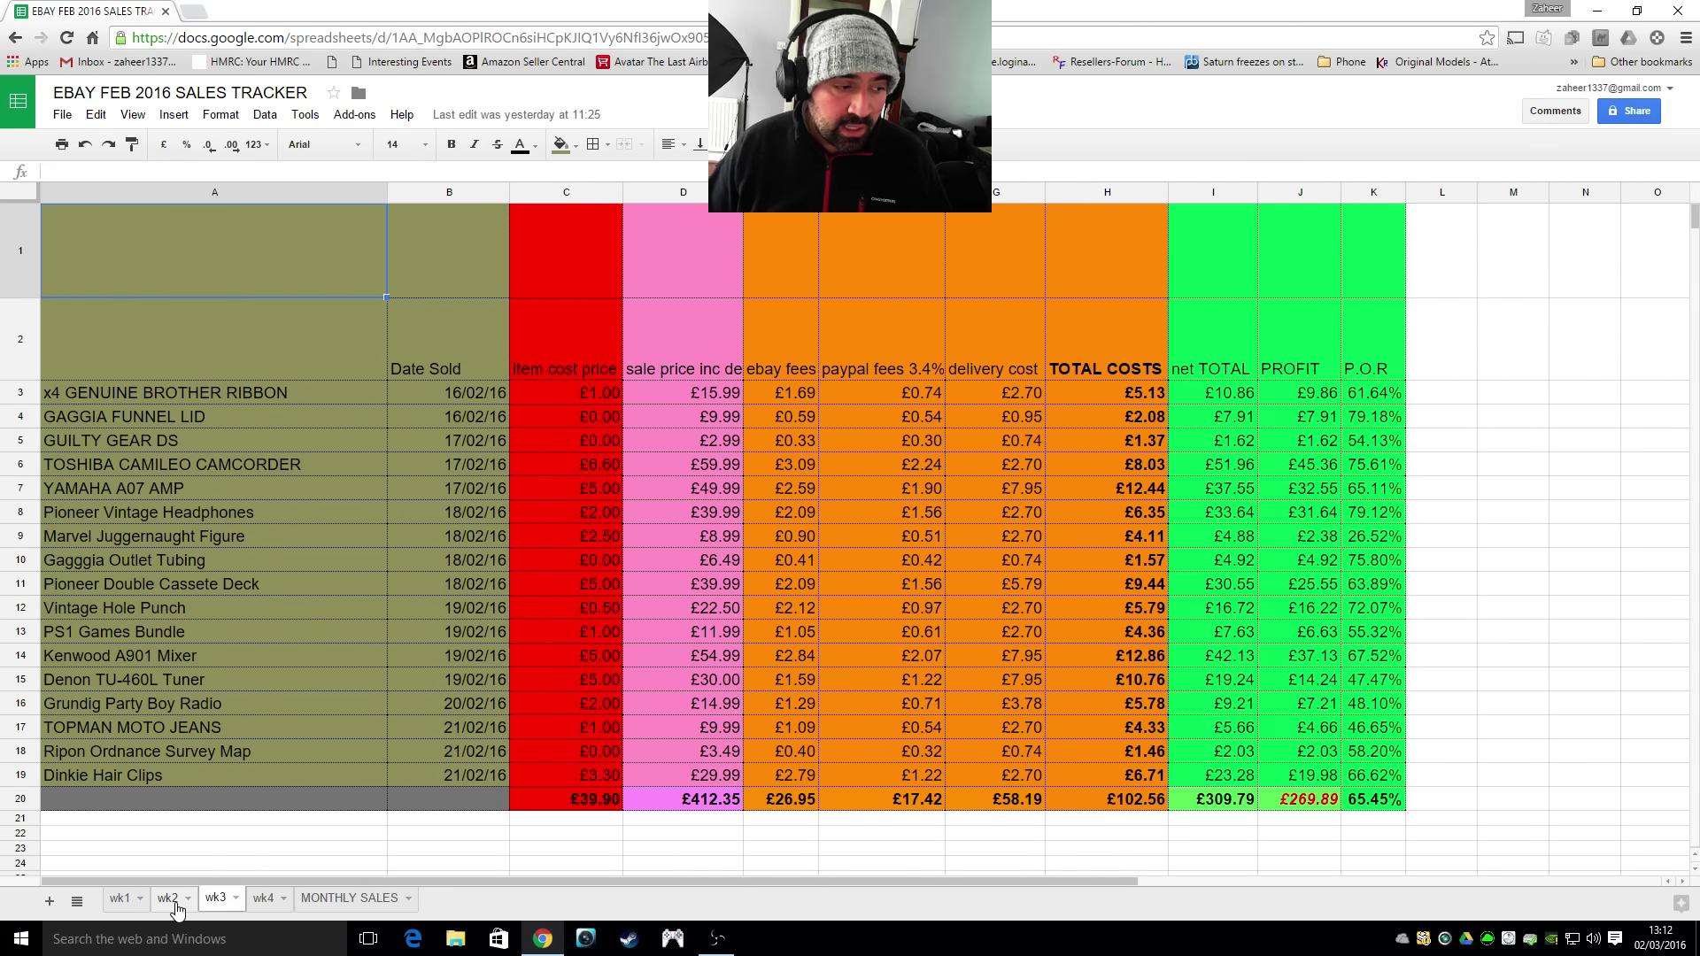
{"action": "left_click", "coordinate": [124, 899]}
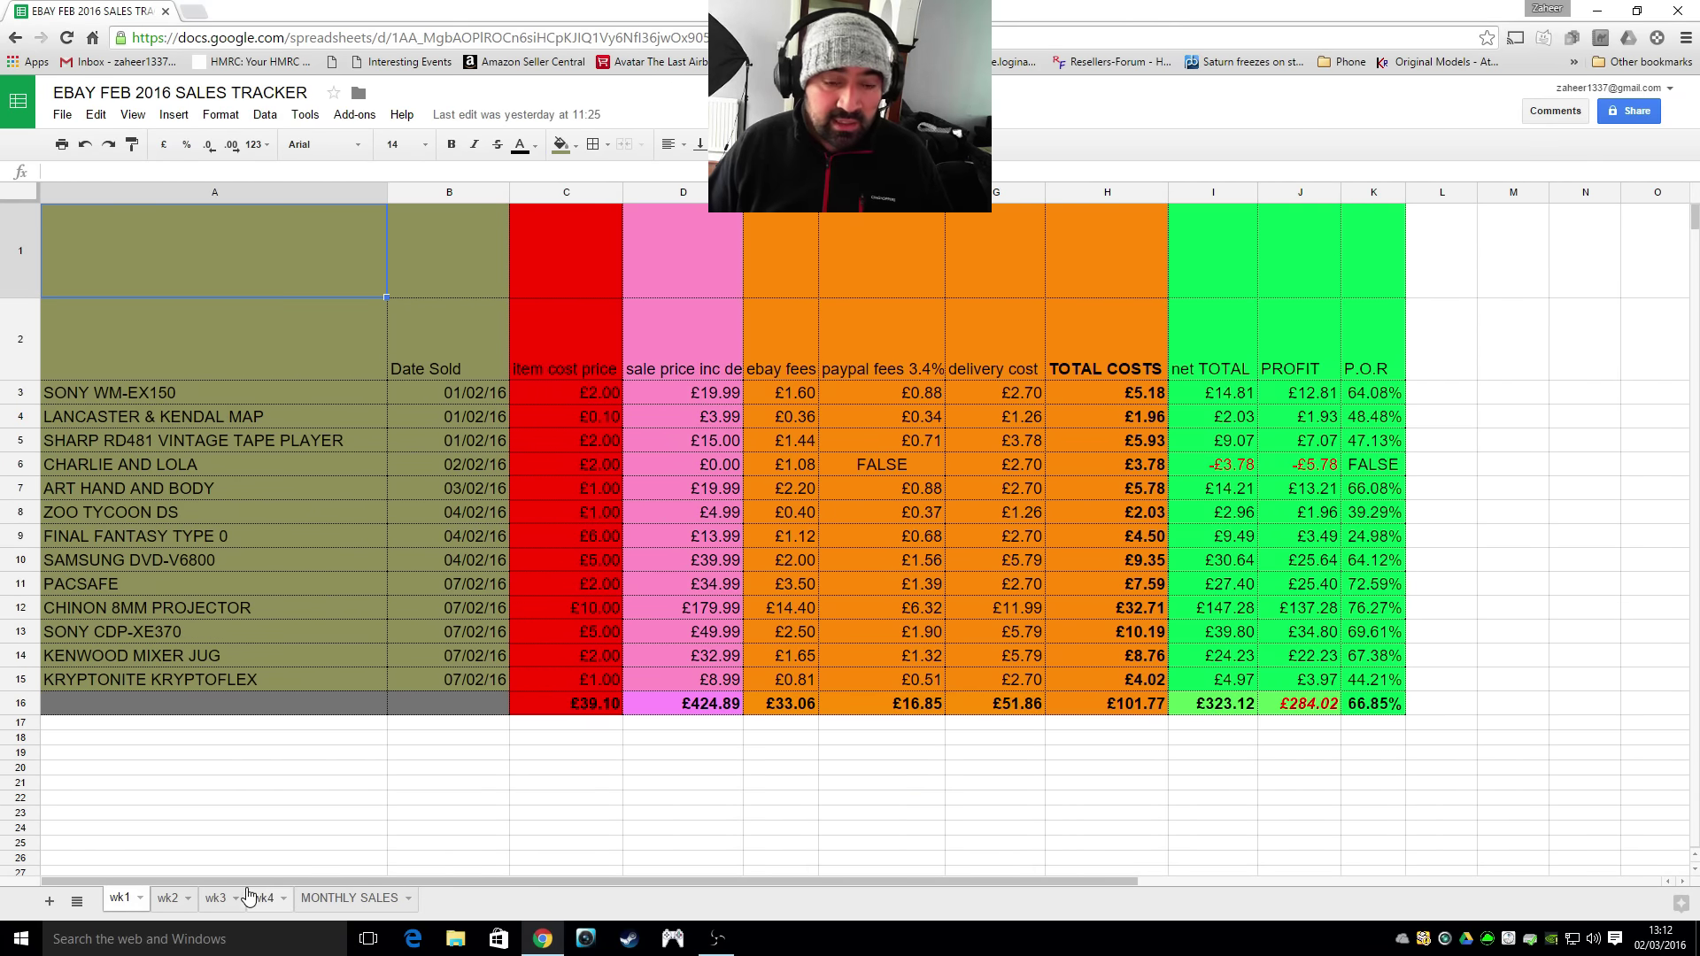
{"action": "left_click", "coordinate": [261, 900]}
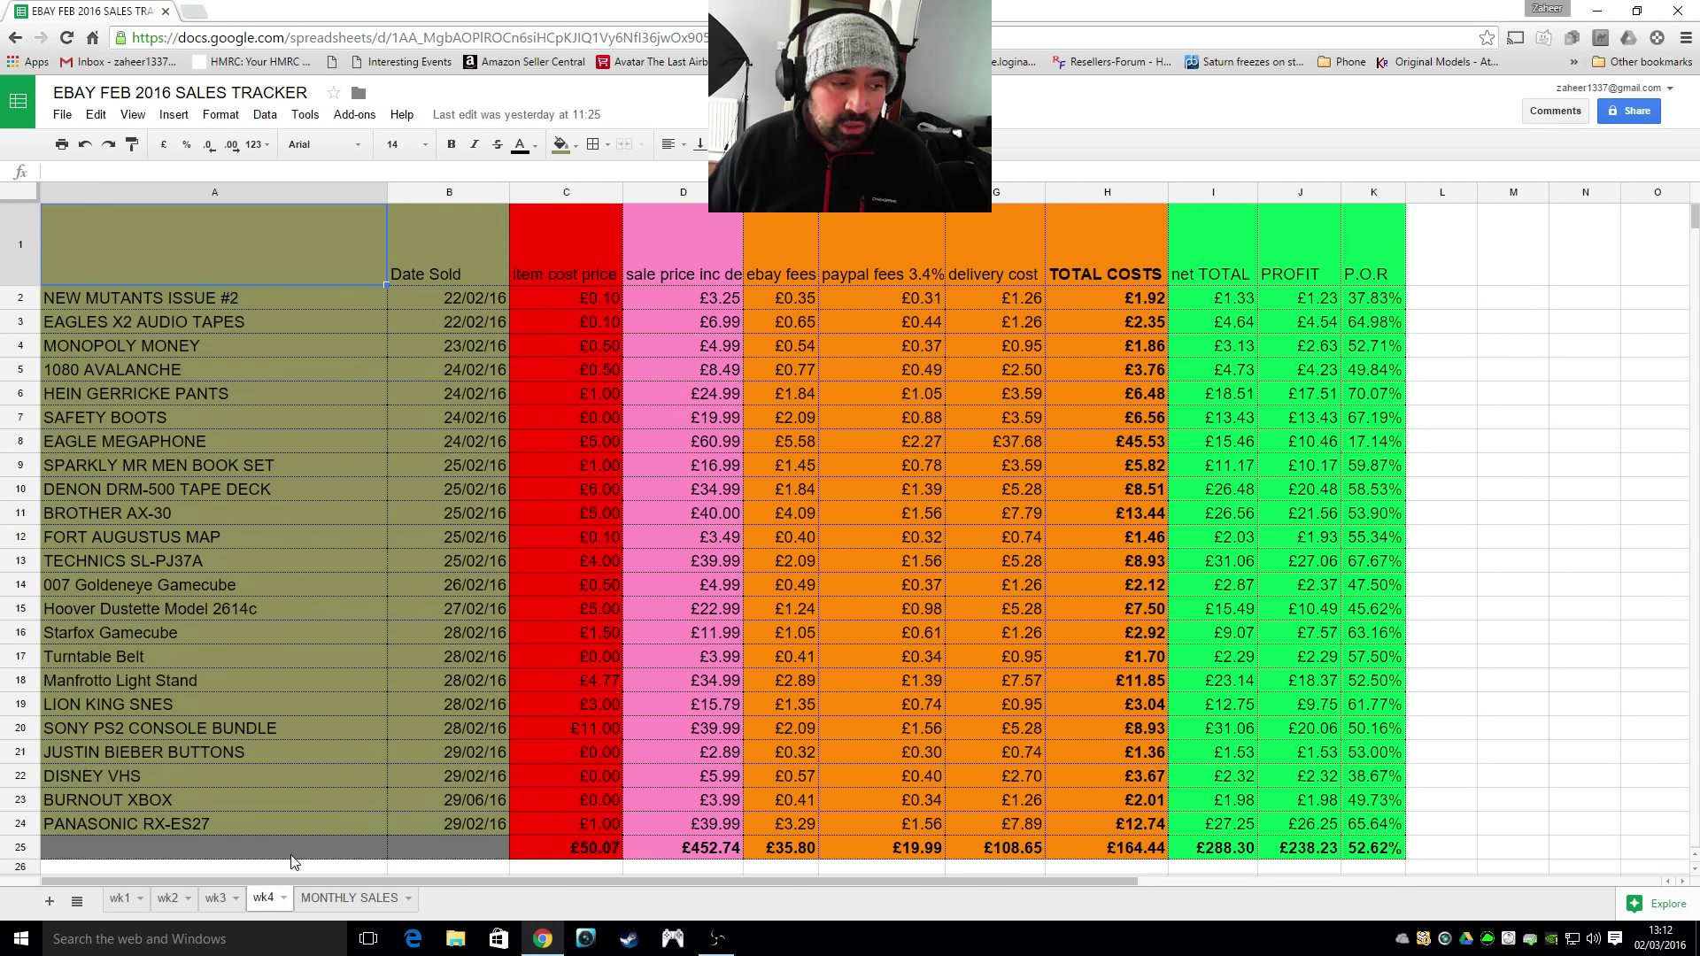
{"action": "left_click", "coordinate": [122, 900]}
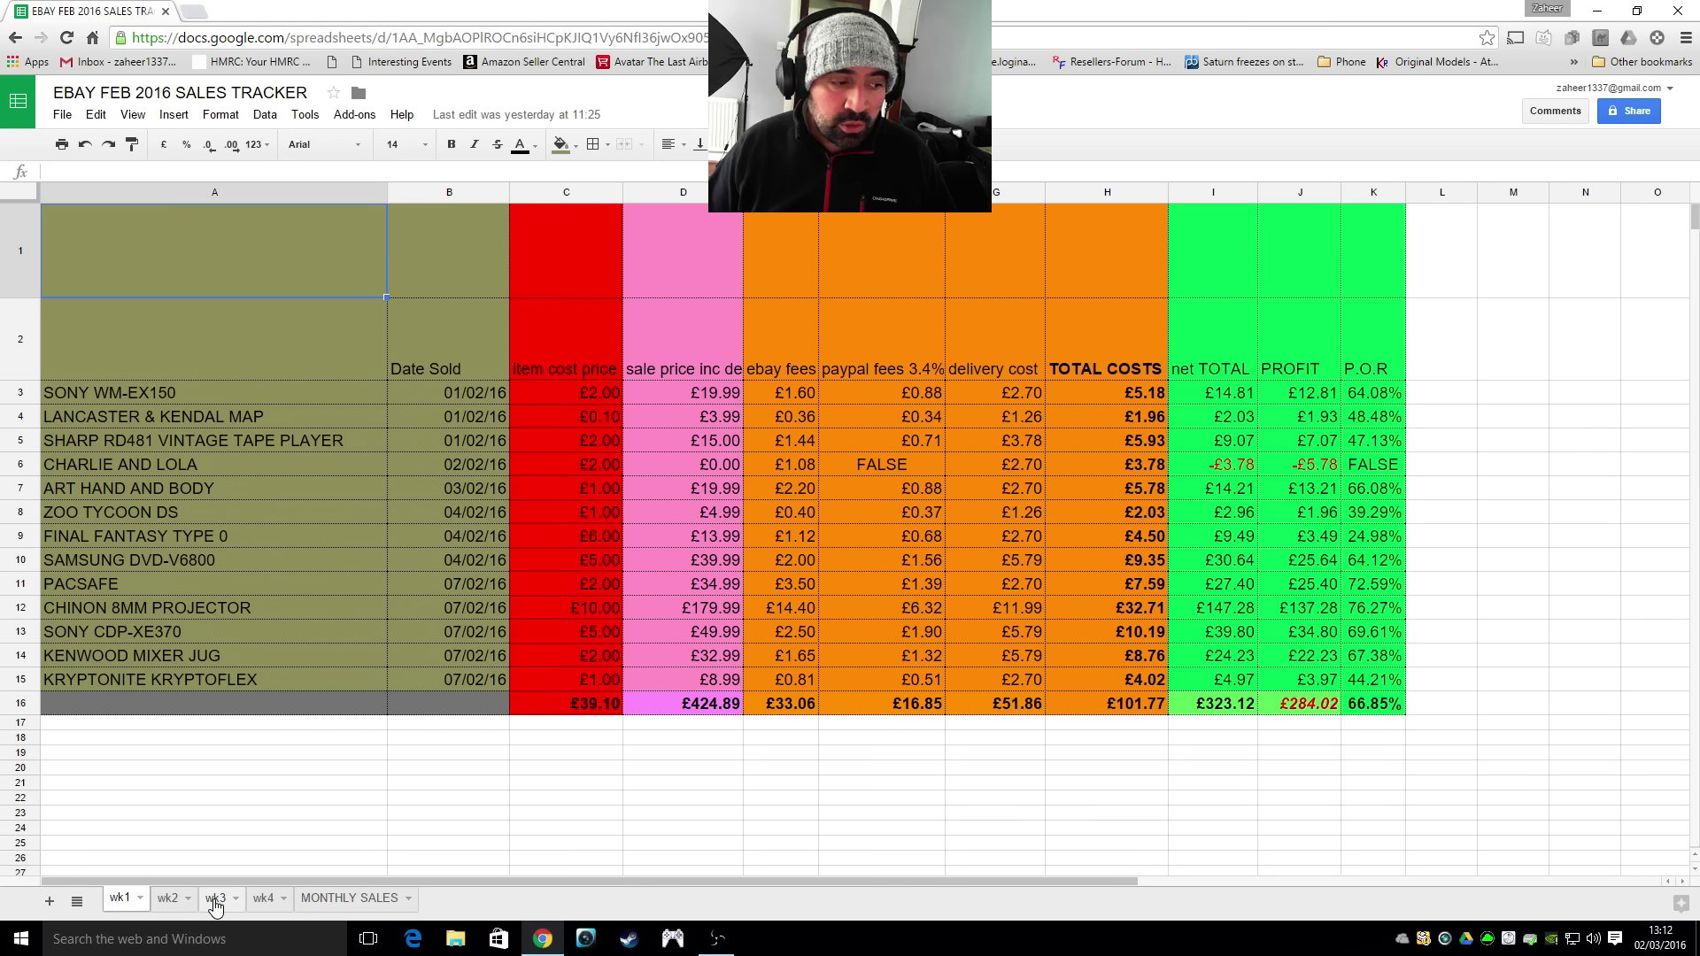
{"action": "left_click", "coordinate": [214, 901]}
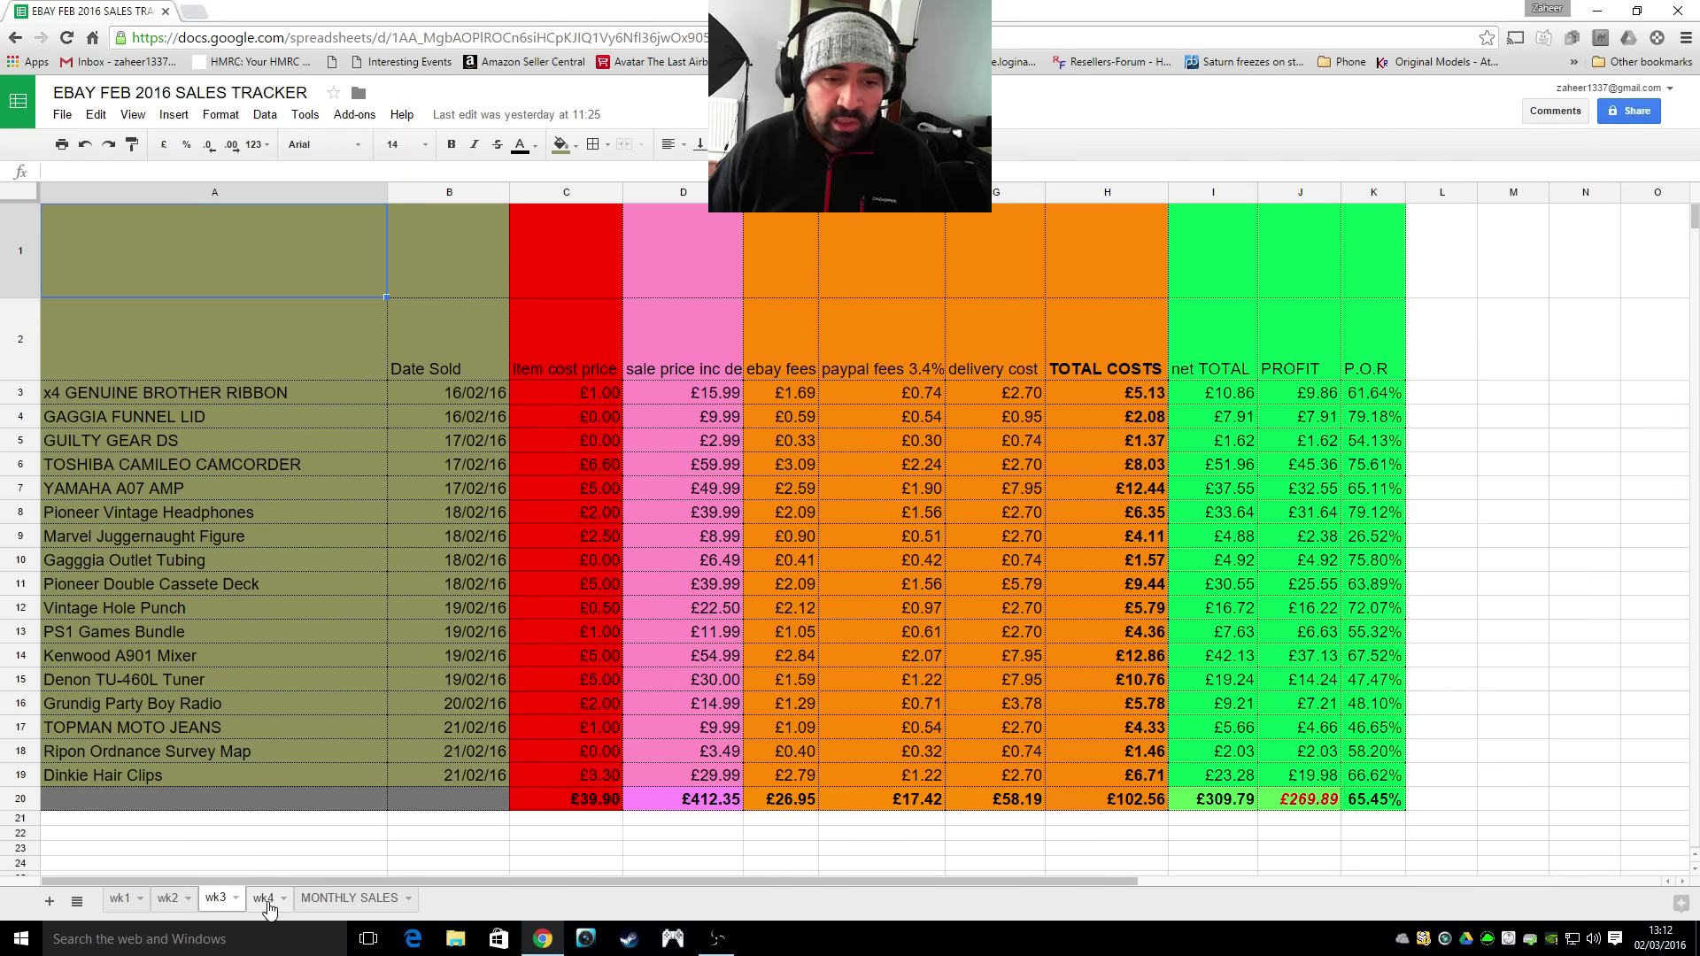
{"action": "left_click", "coordinate": [264, 902]}
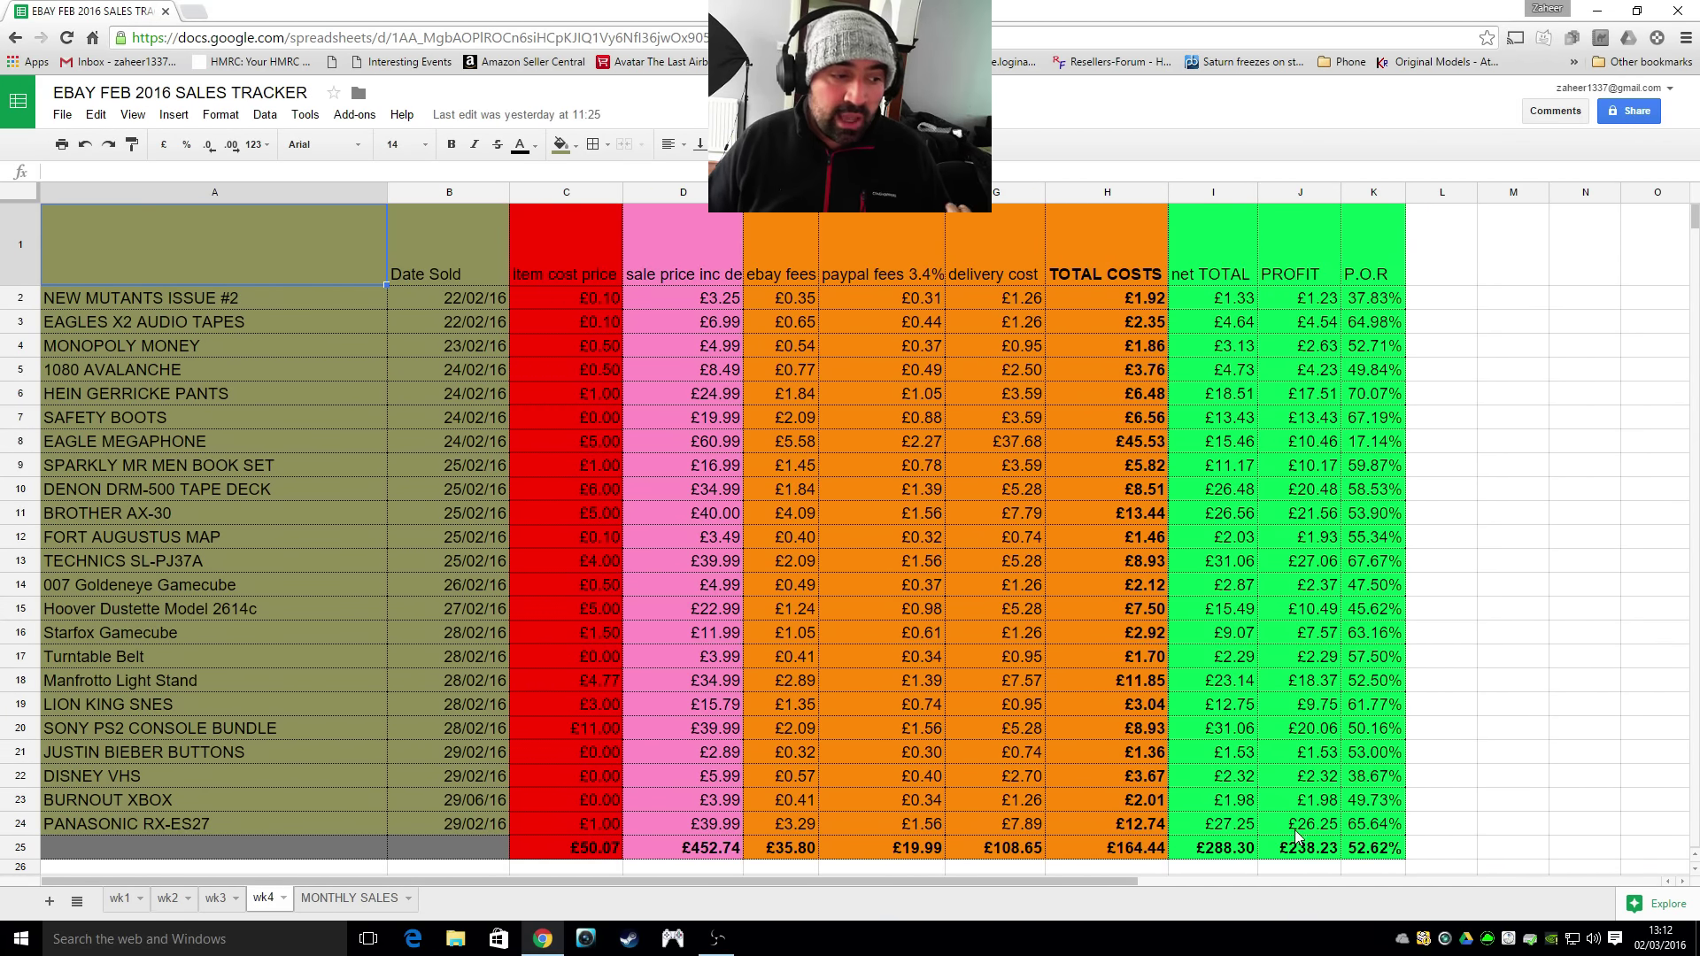
Open the wk2 sheet and examine its sold items and totals row.
{"action": "left_click", "coordinate": [168, 899]}
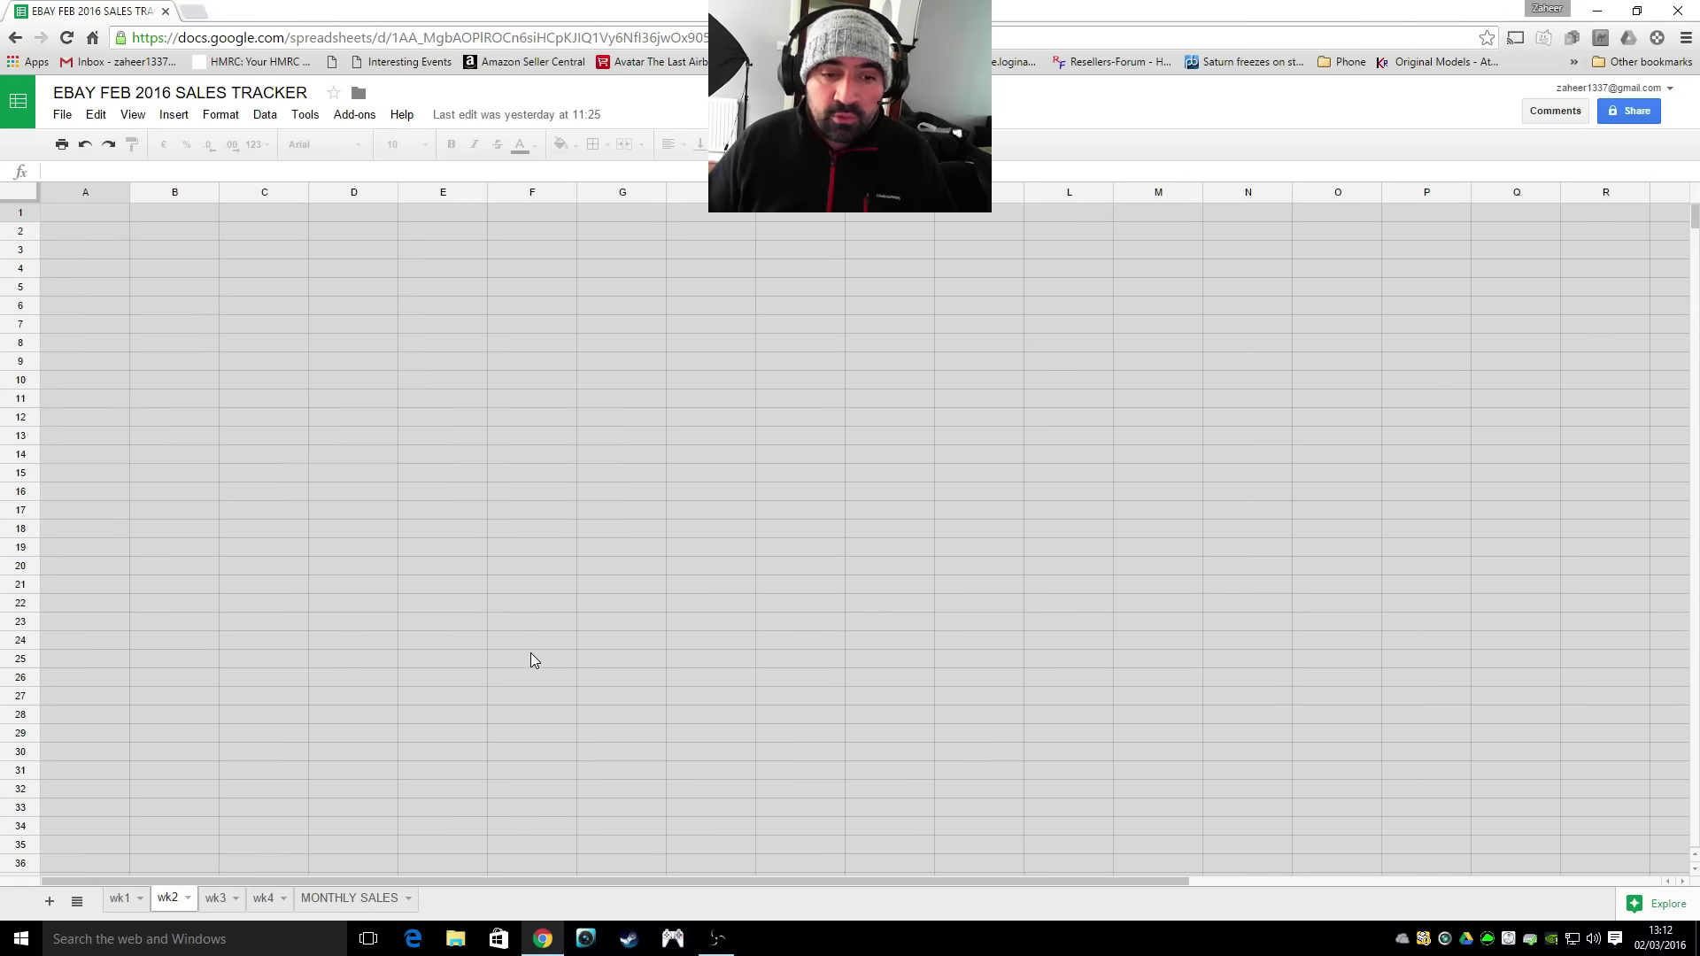
{"action": "scroll", "coordinate": [762, 639], "scroll_direction": "down", "scroll_amount": 1}
{"action": "scroll", "coordinate": [763, 639], "scroll_direction": "up", "scroll_amount": 1}
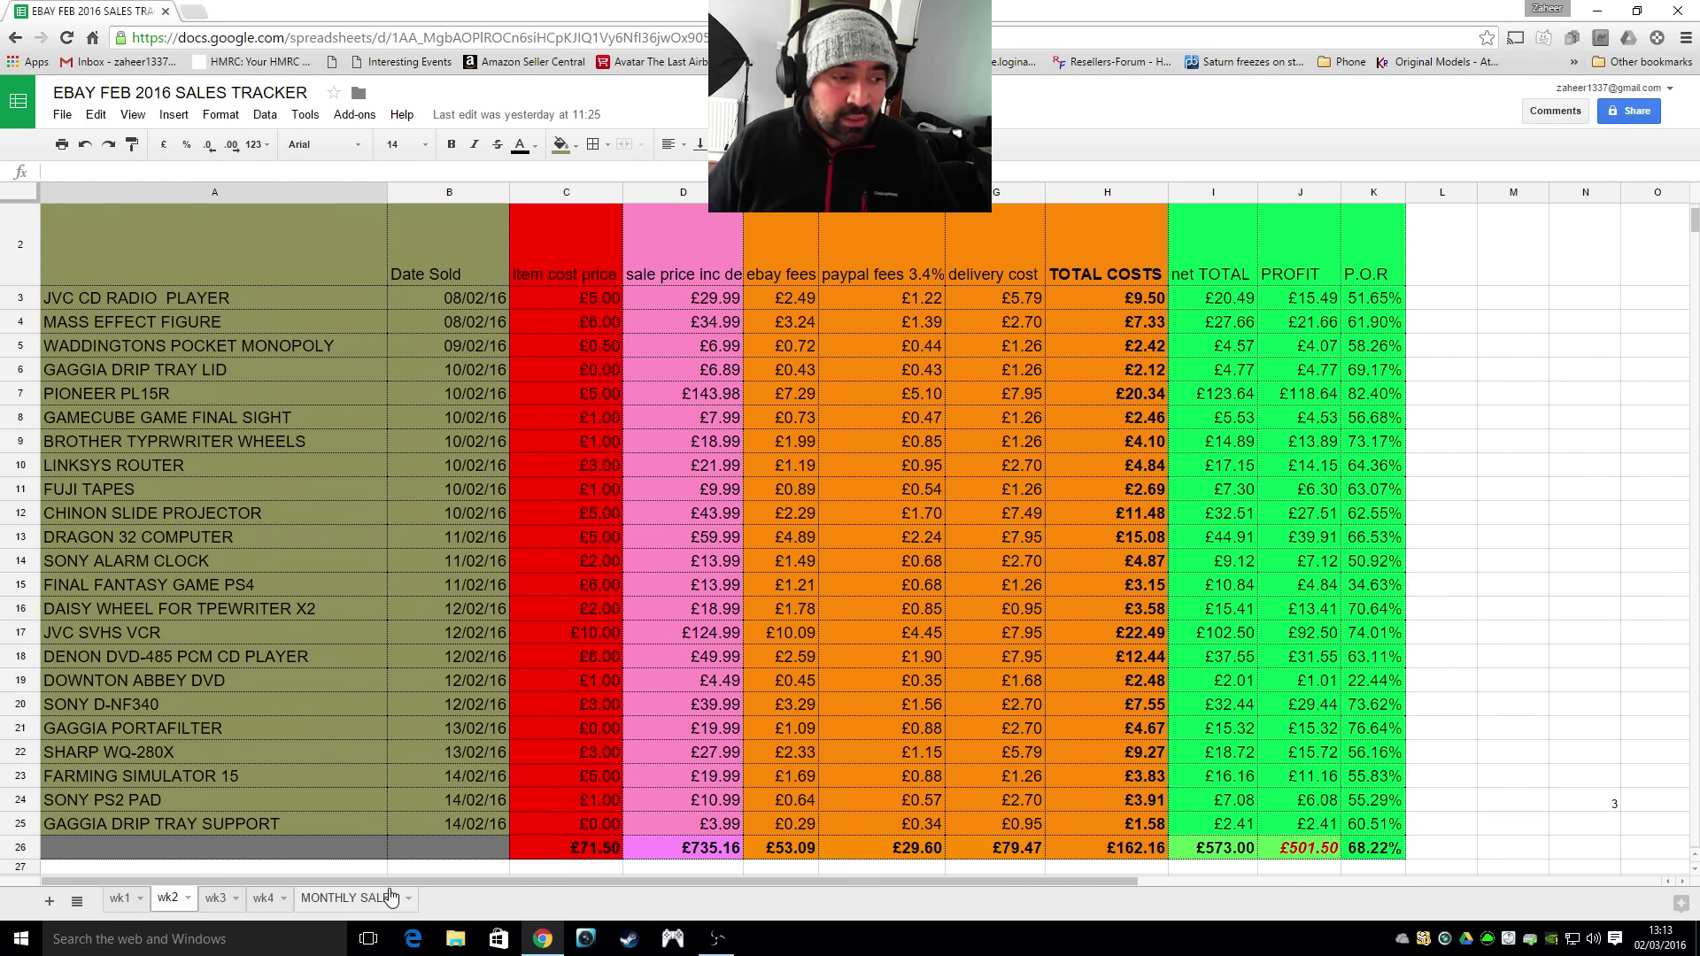
Return to the wk4 sheet and examine the item cost, sale price and profit of HEIN GERRICKE PANTS.
{"action": "left_click", "coordinate": [263, 898]}
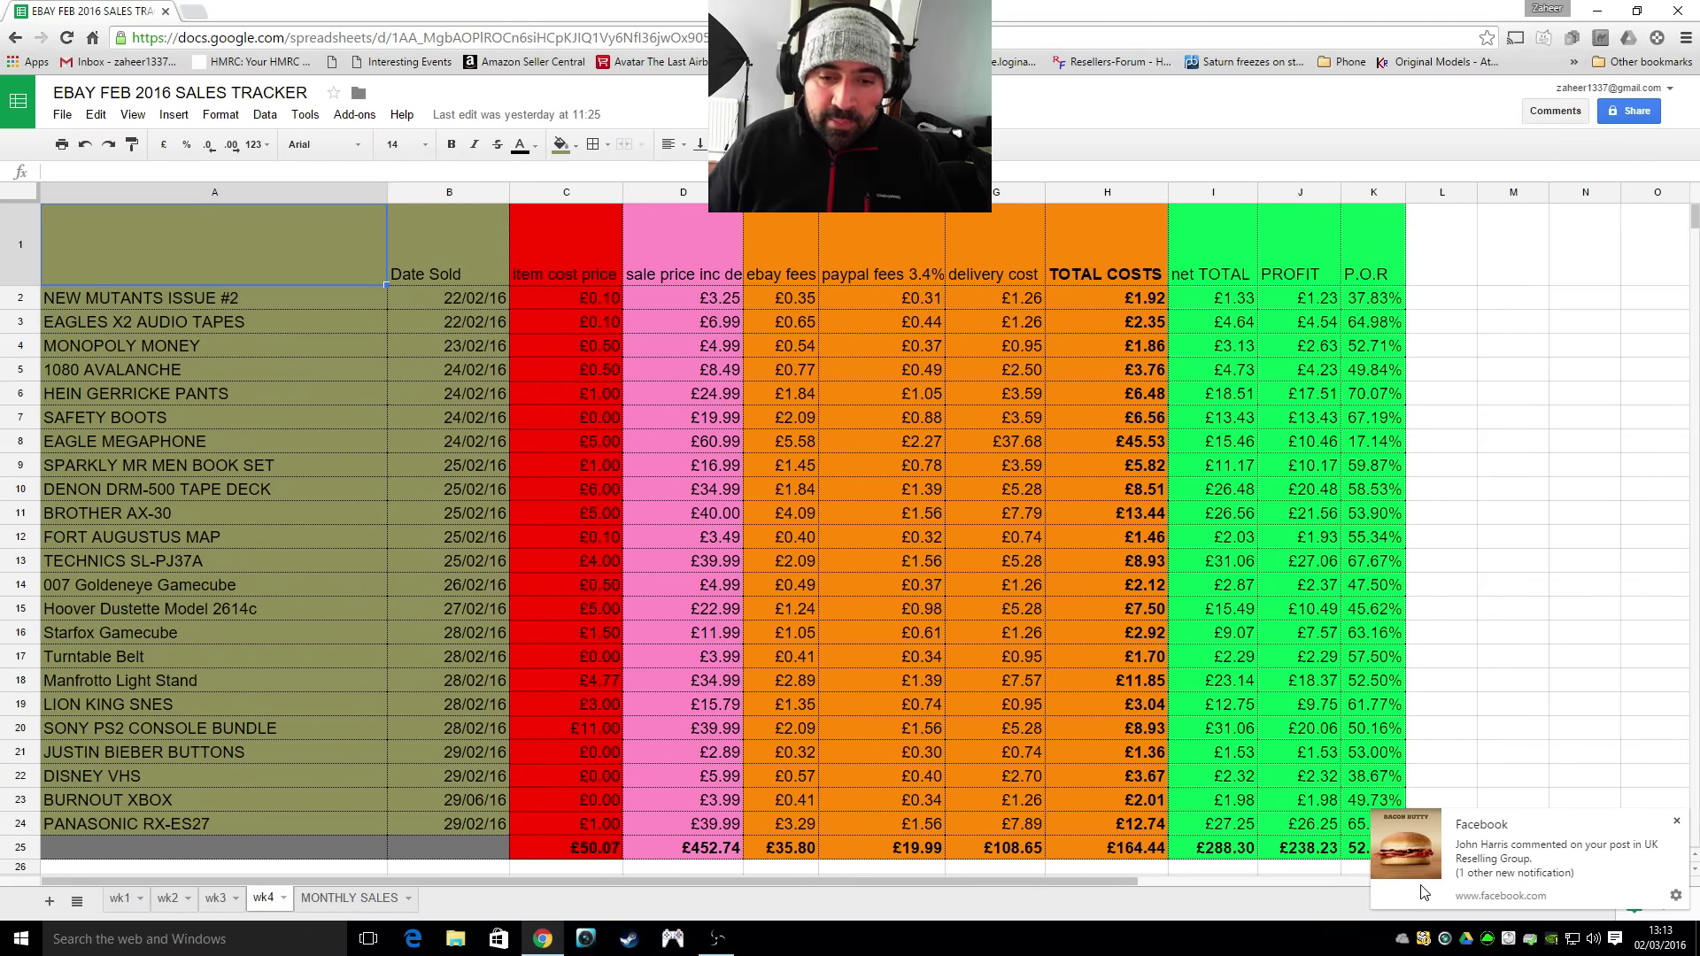
{"action": "left_click", "coordinate": [1678, 823]}
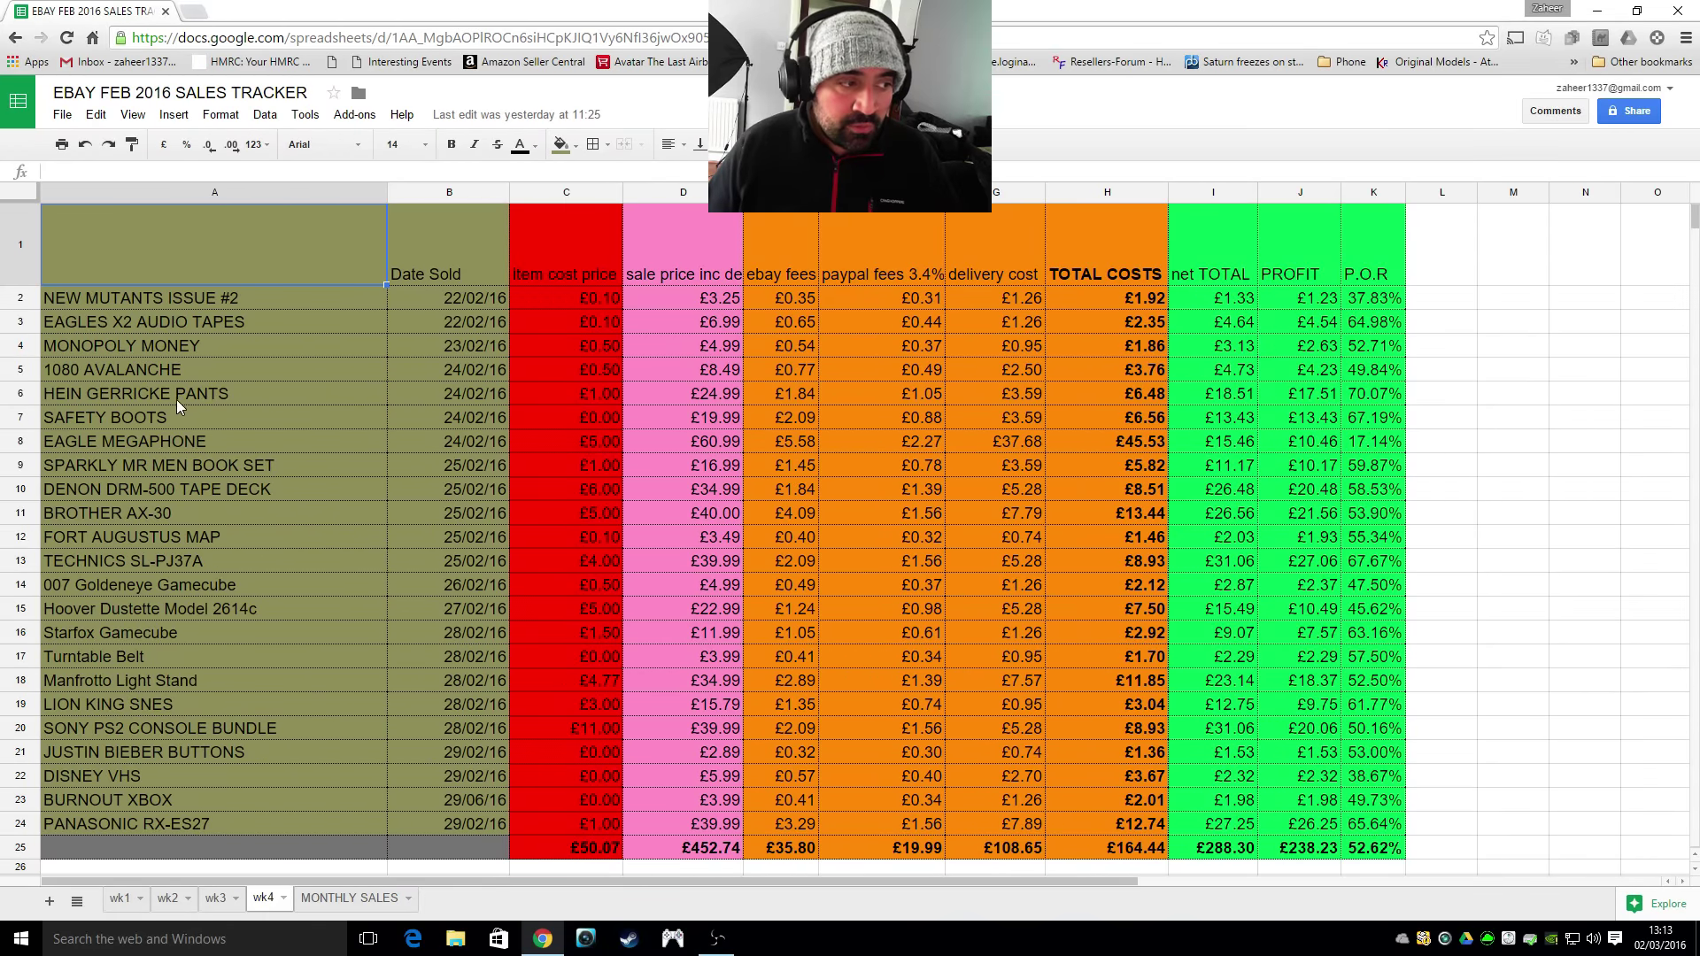
{"action": "left_click", "coordinate": [591, 398]}
{"action": "left_click", "coordinate": [715, 393]}
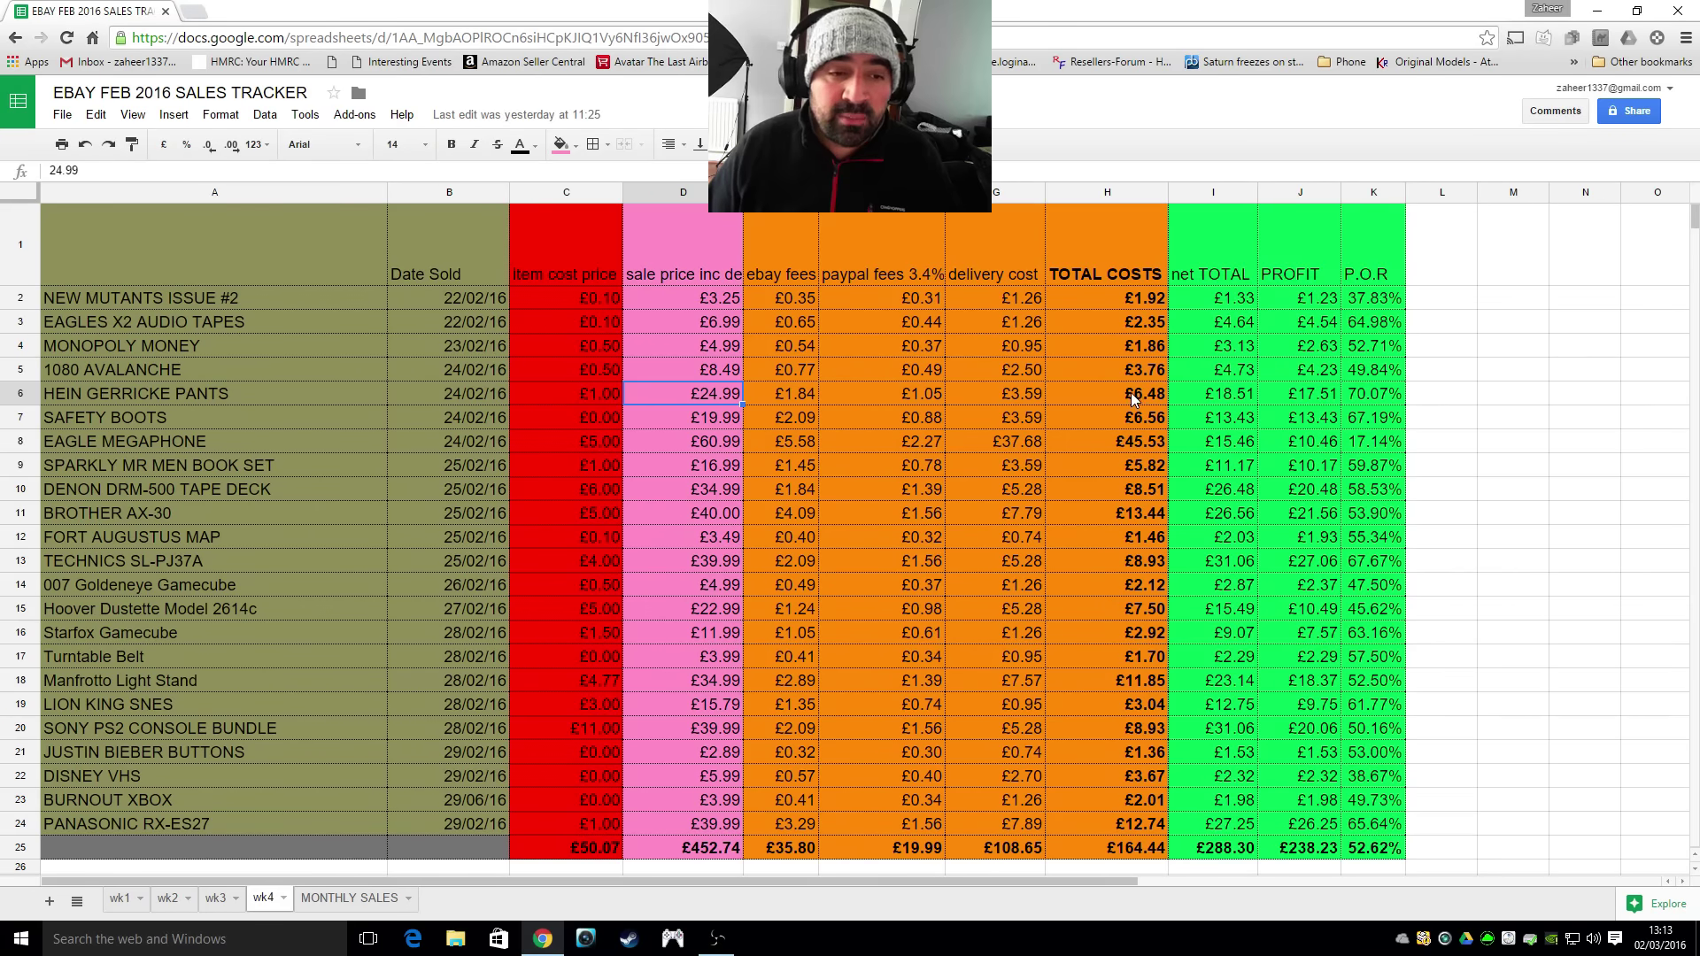
{"action": "left_click", "coordinate": [1298, 395]}
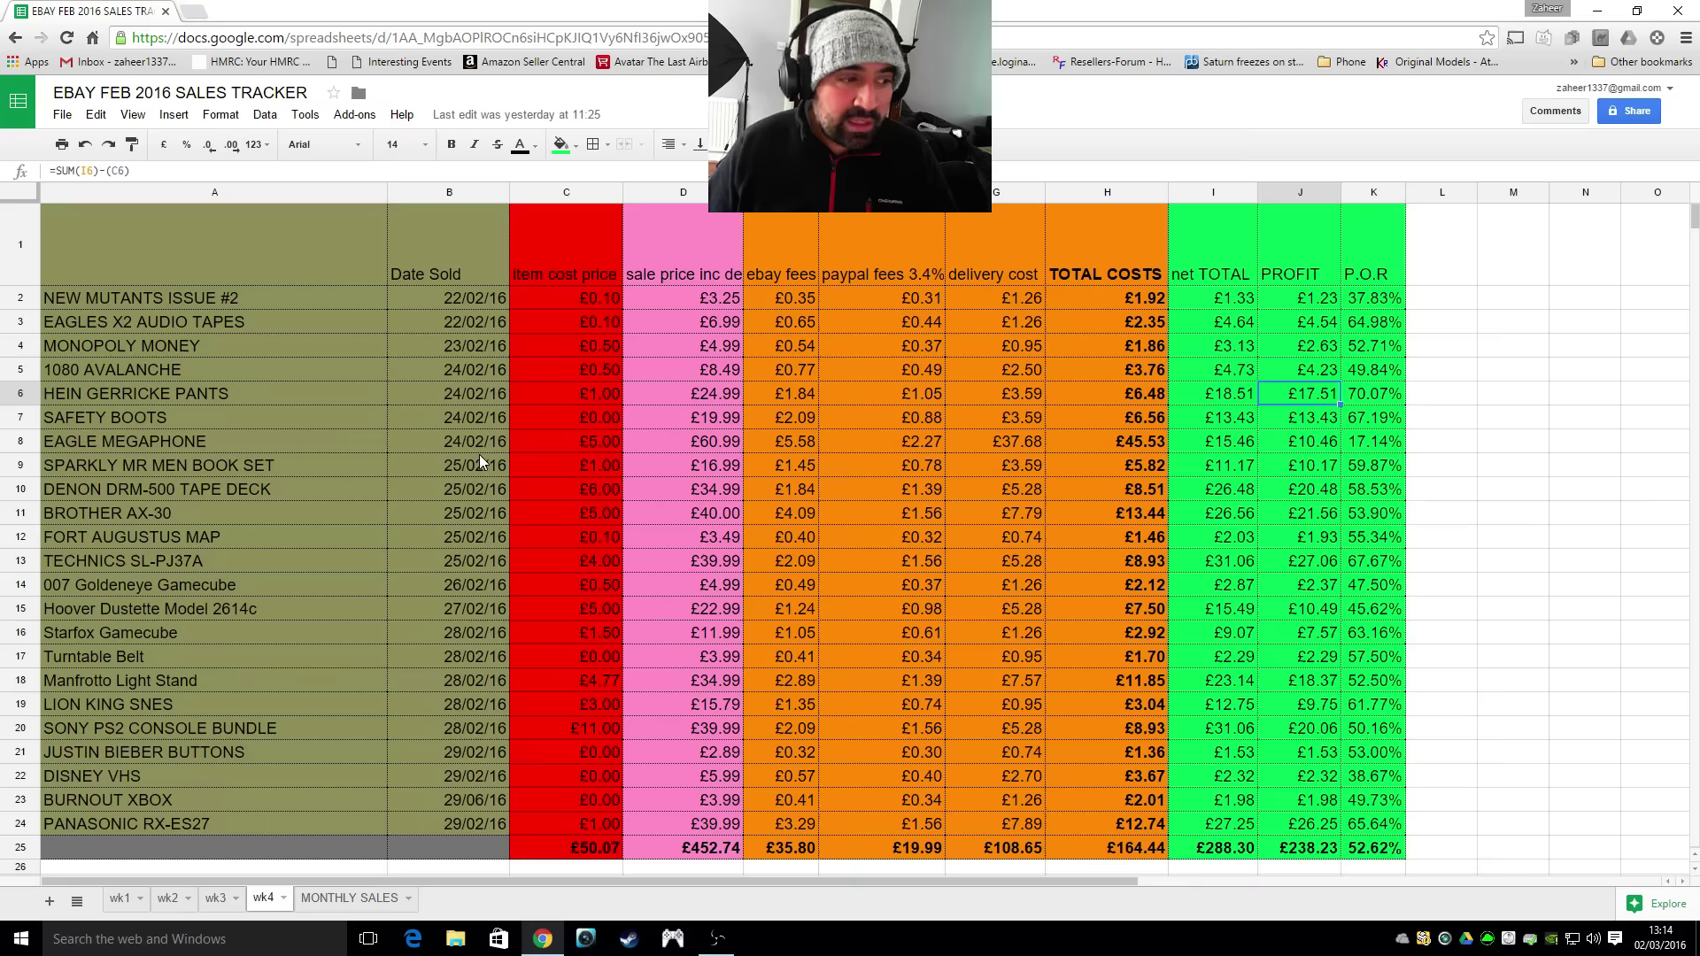
Examine the item cost price and sale price of the EAGLE MEGAPHONE.
{"action": "left_click", "coordinate": [364, 450]}
{"action": "left_click", "coordinate": [596, 447]}
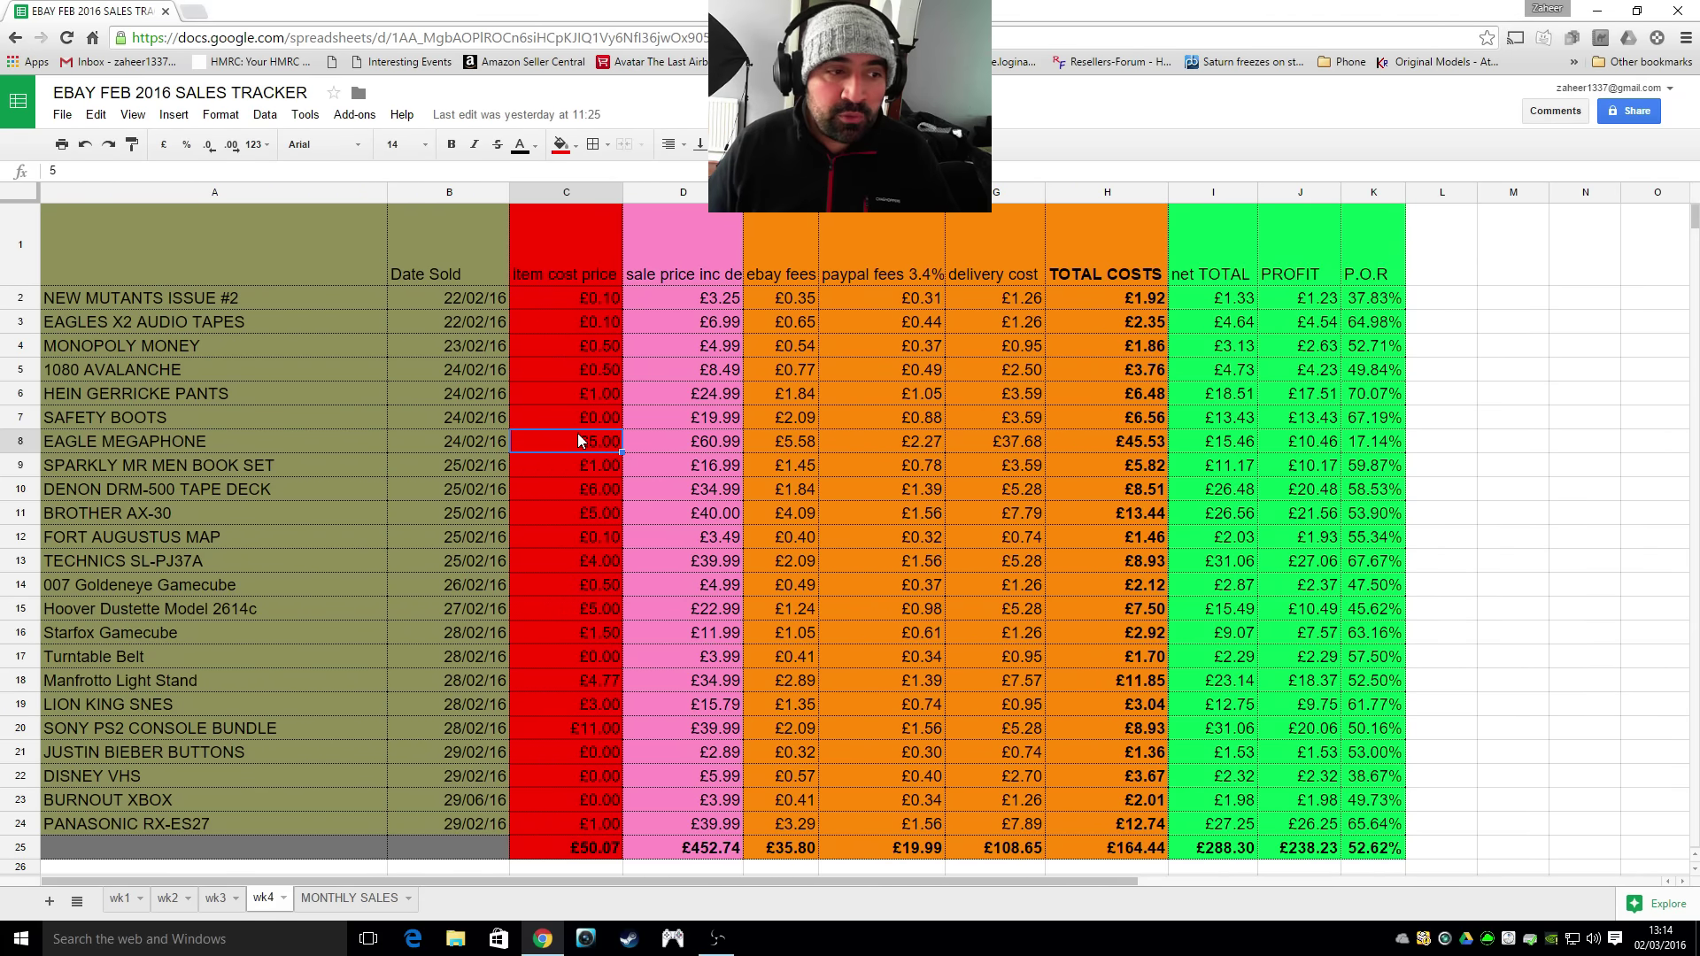
{"action": "left_click", "coordinate": [706, 449]}
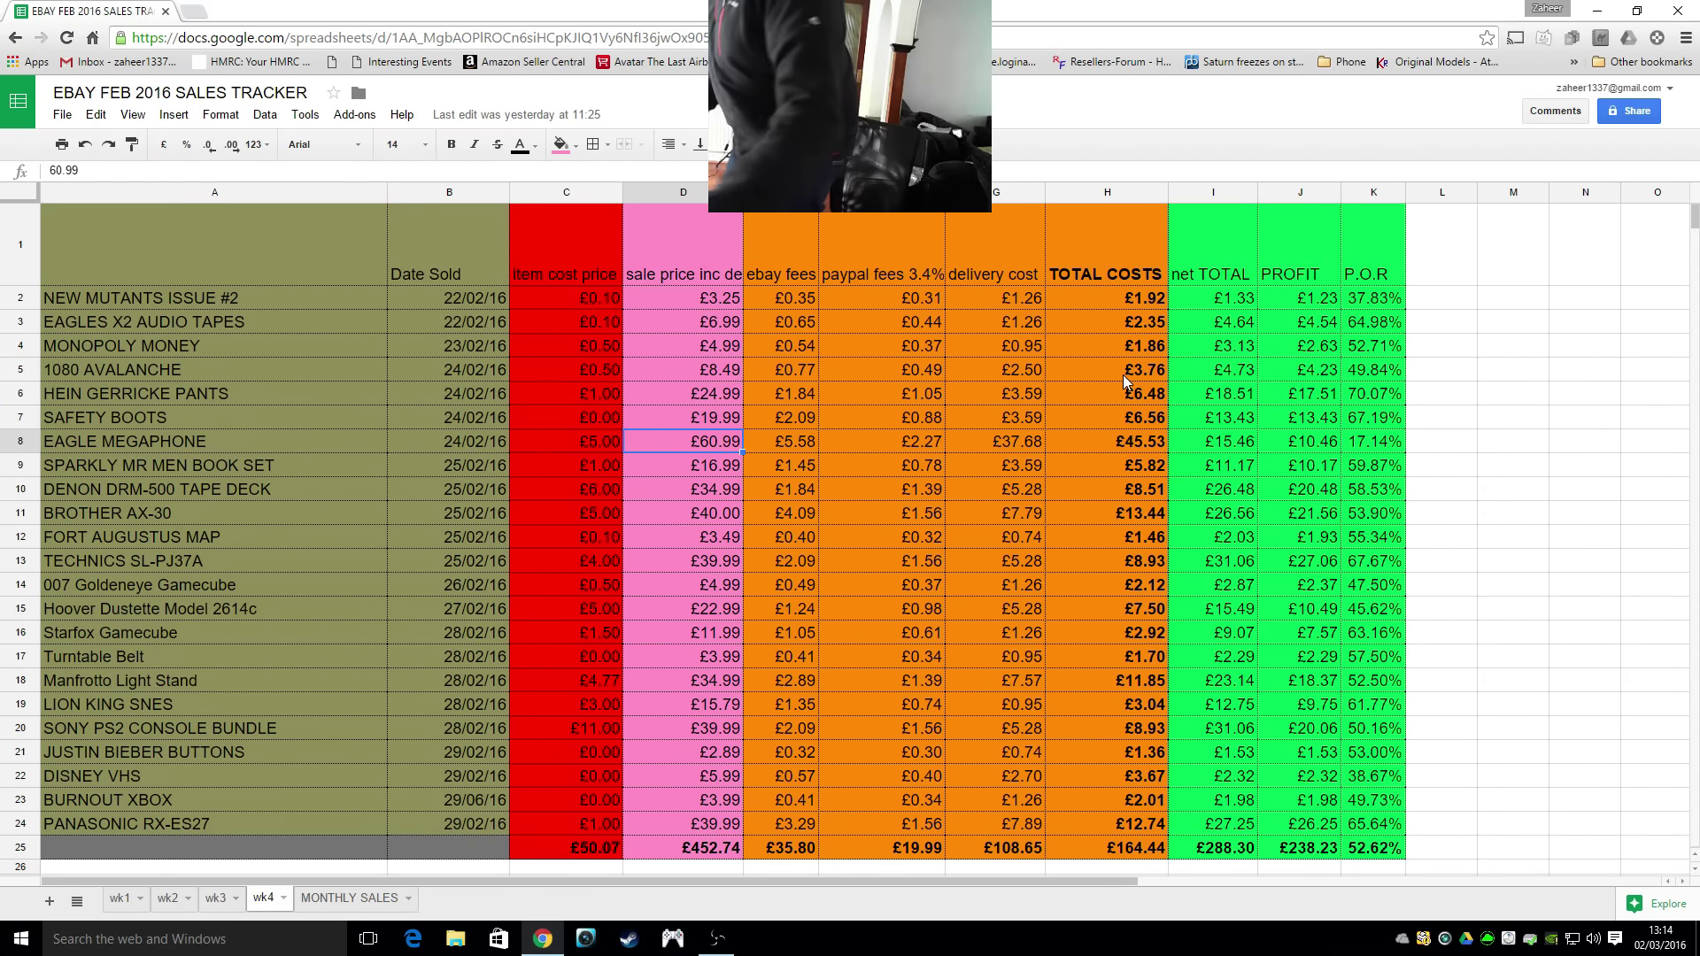
{"action": "left_click_drag", "start_coordinate": [1123, 375], "coordinate": [998, 422]}
{"action": "right_click", "coordinate": [998, 422]}
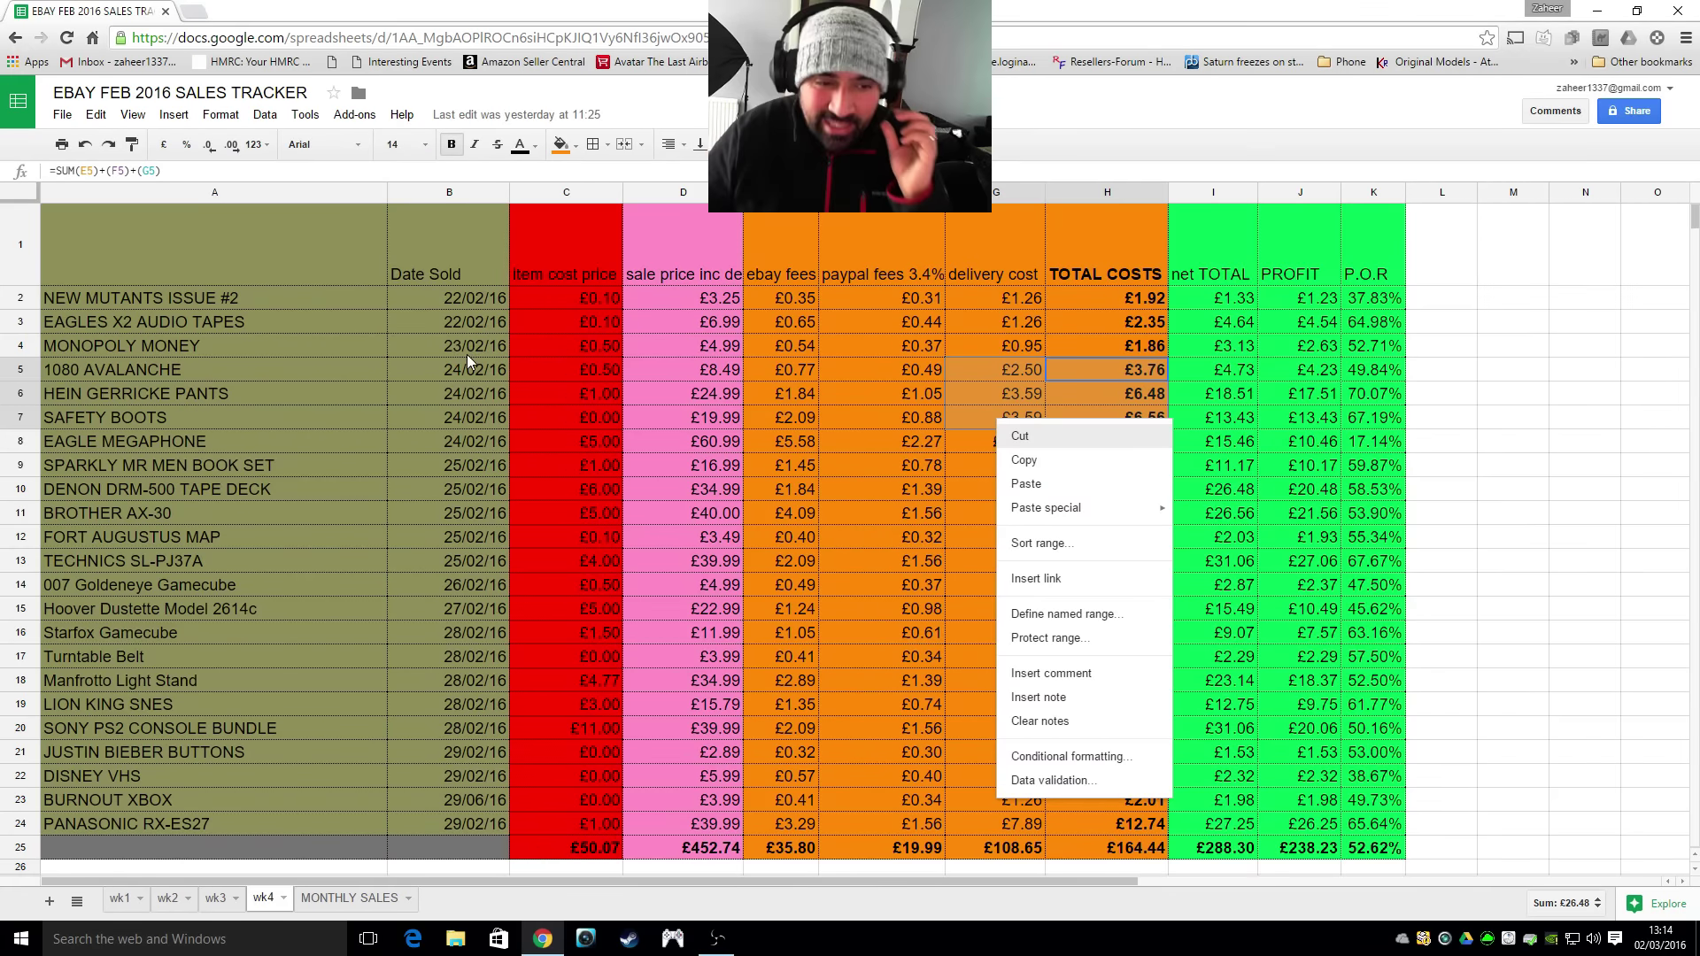
{"action": "left_click", "coordinate": [666, 396]}
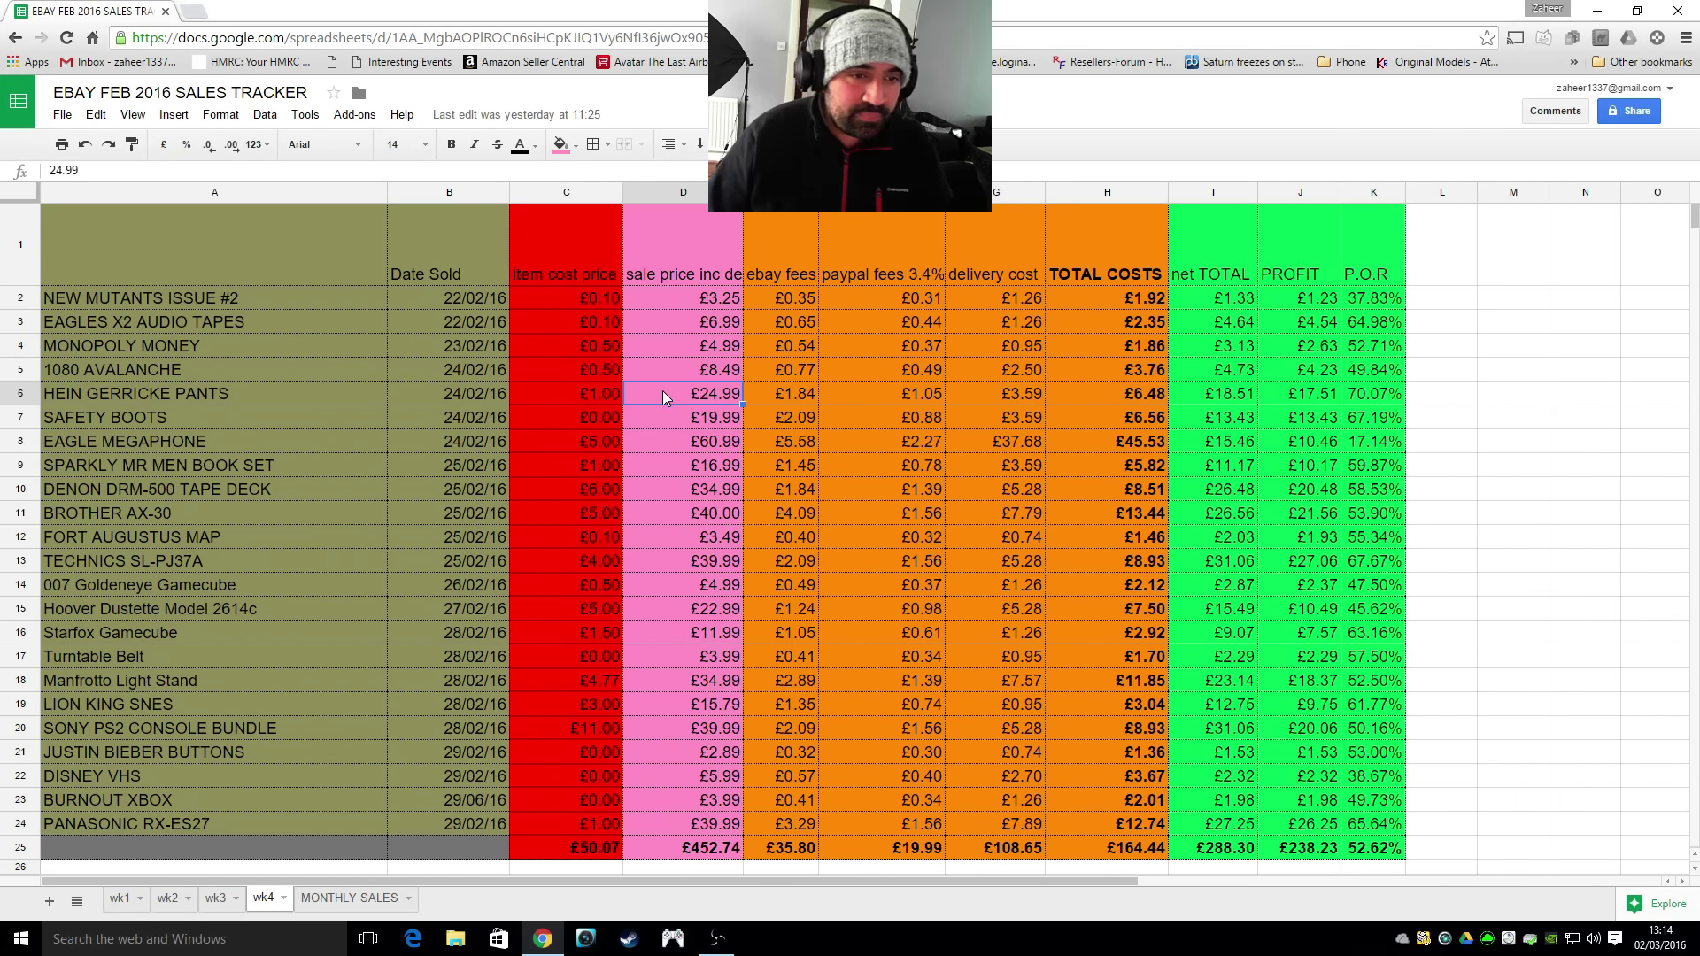
Examine the EAGLE MEGAPHONE's item cost, delivery cost, total costs and profit.
{"action": "left_click", "coordinate": [542, 441]}
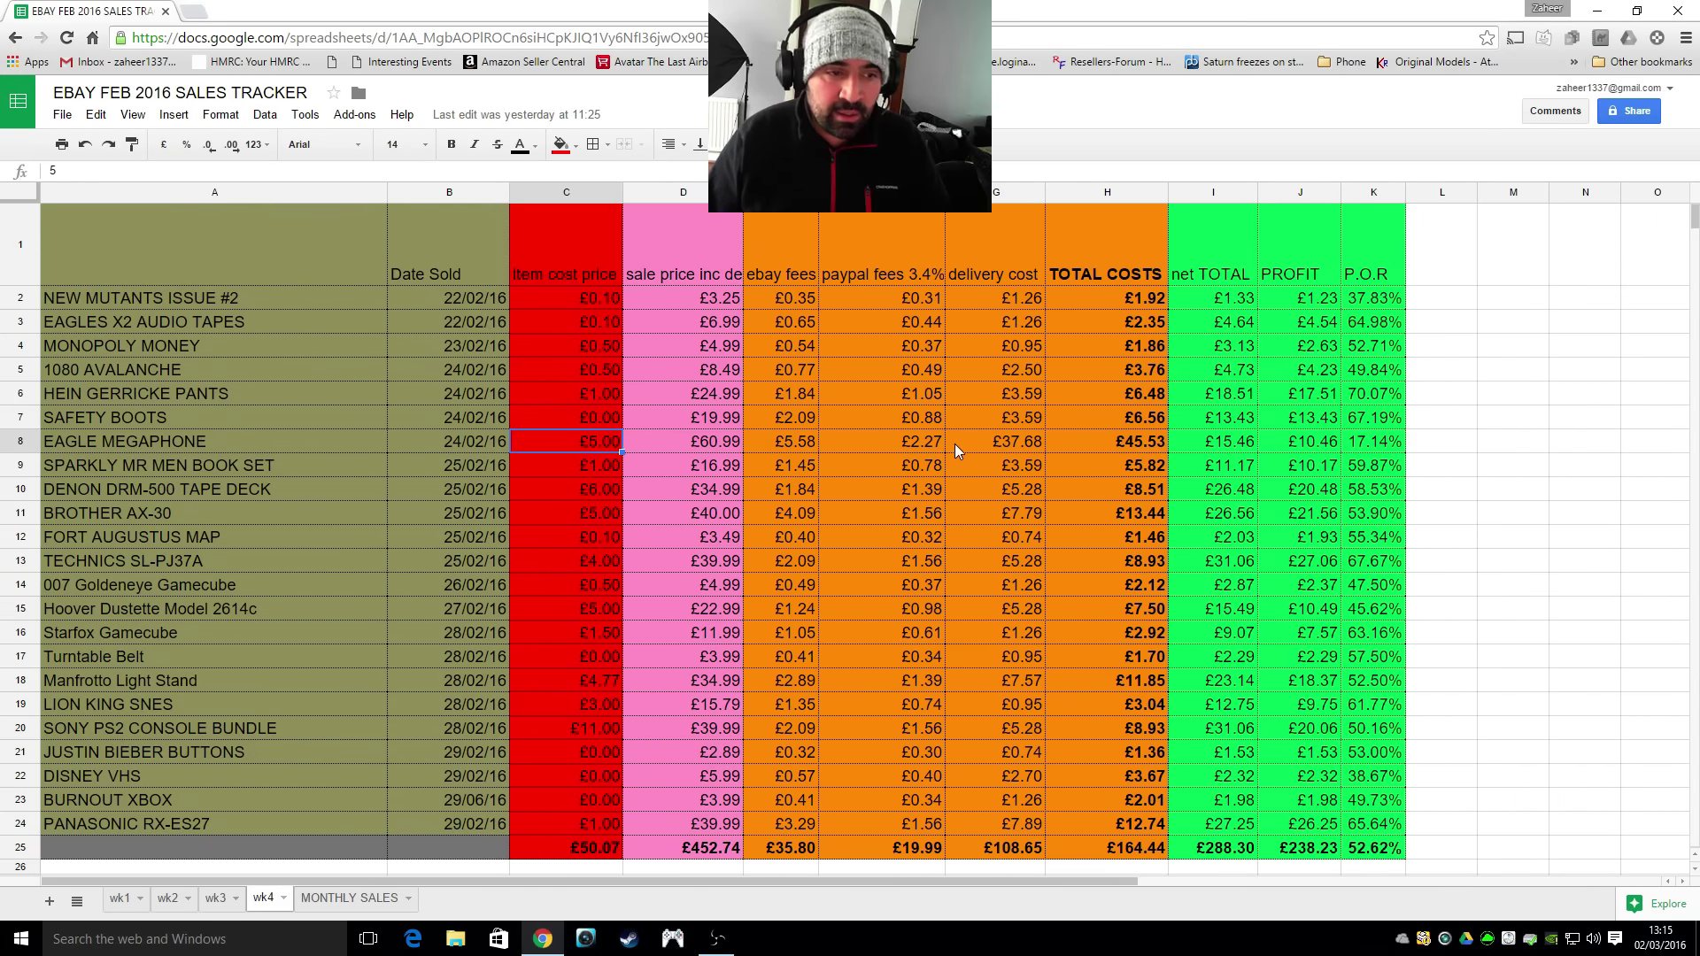
{"action": "left_click", "coordinate": [1029, 443]}
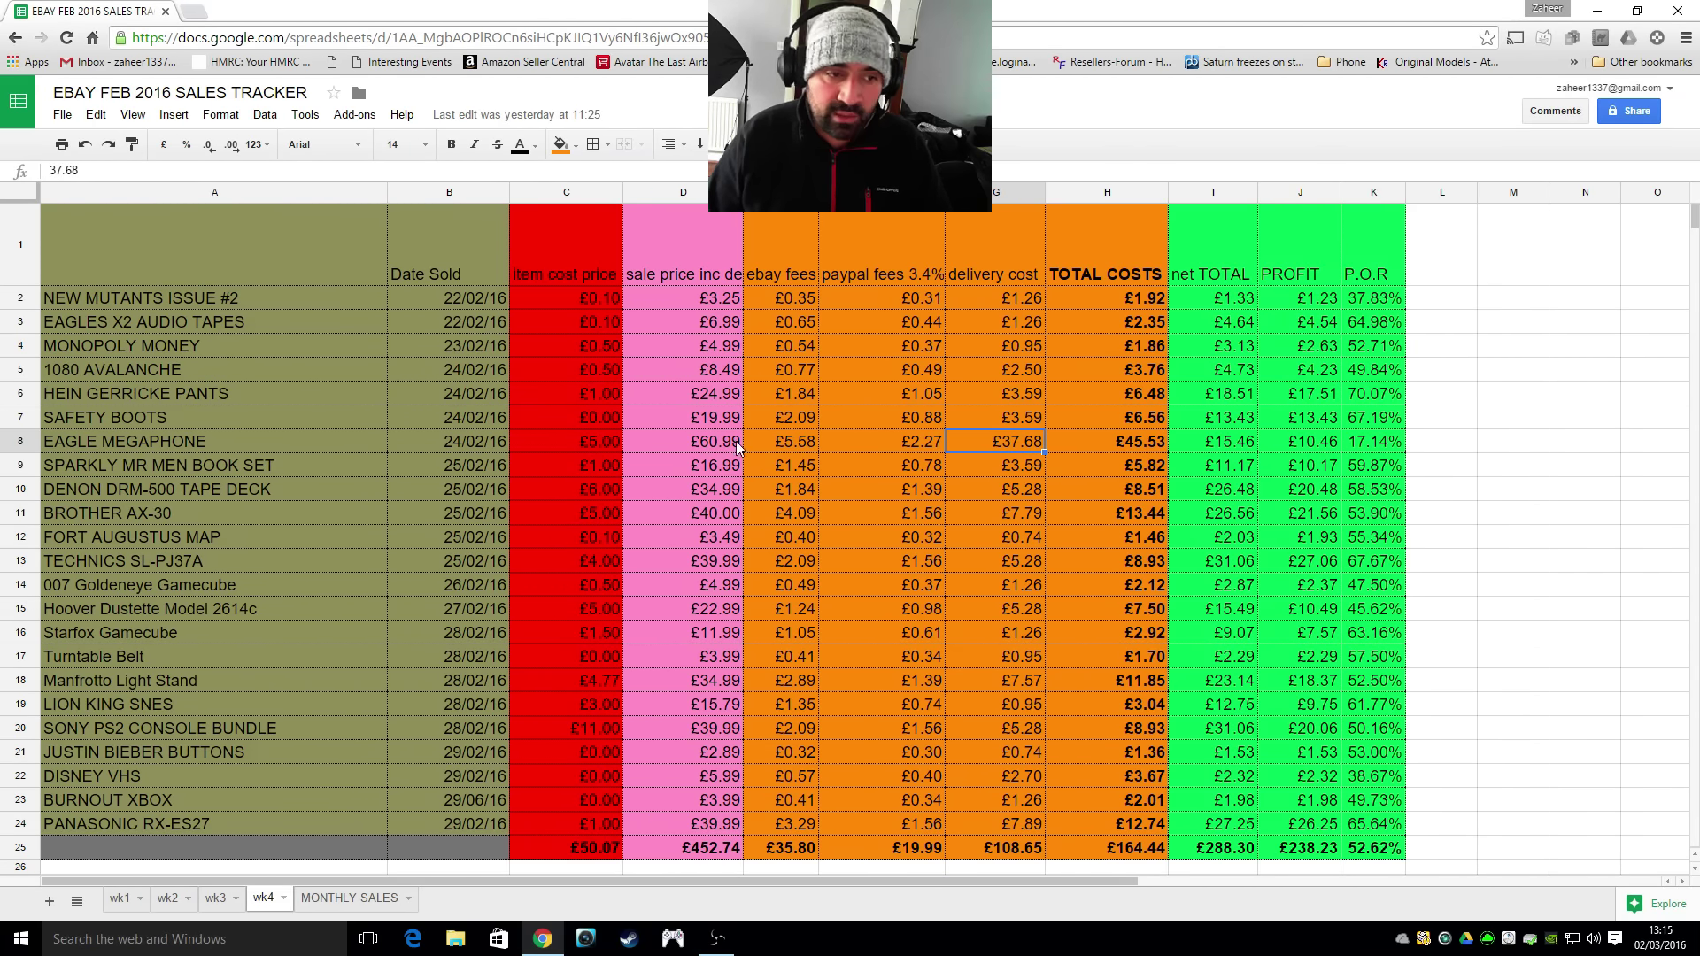
{"action": "left_click", "coordinate": [1118, 445]}
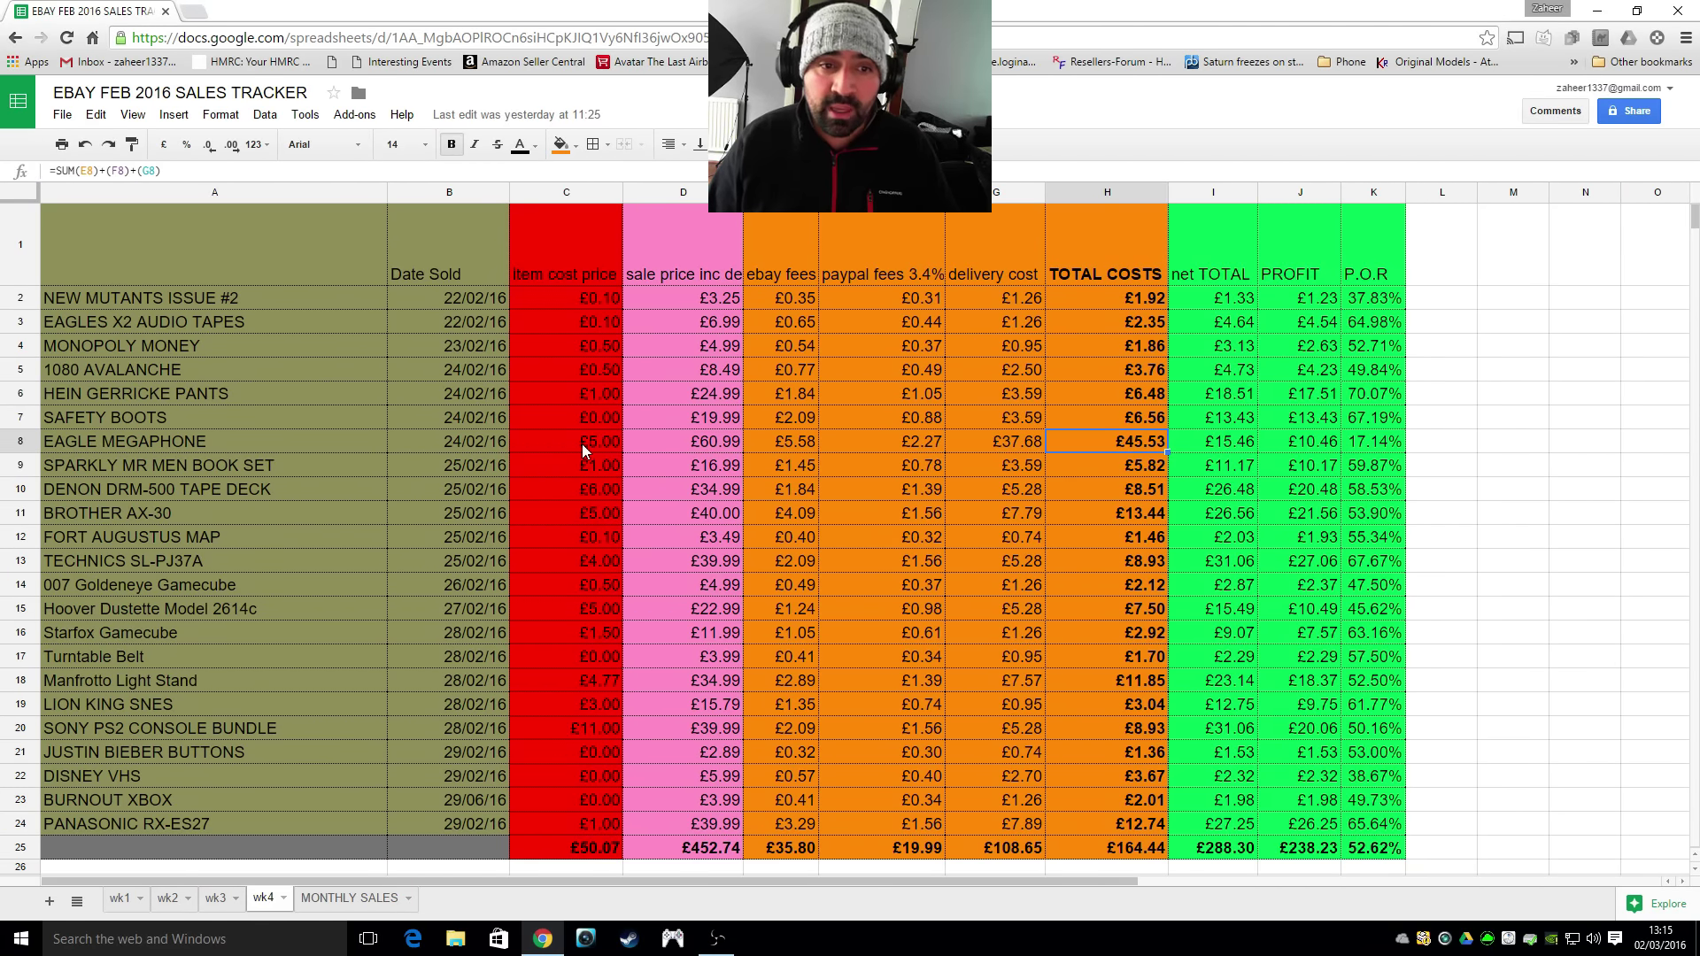
{"action": "left_click", "coordinate": [1304, 449]}
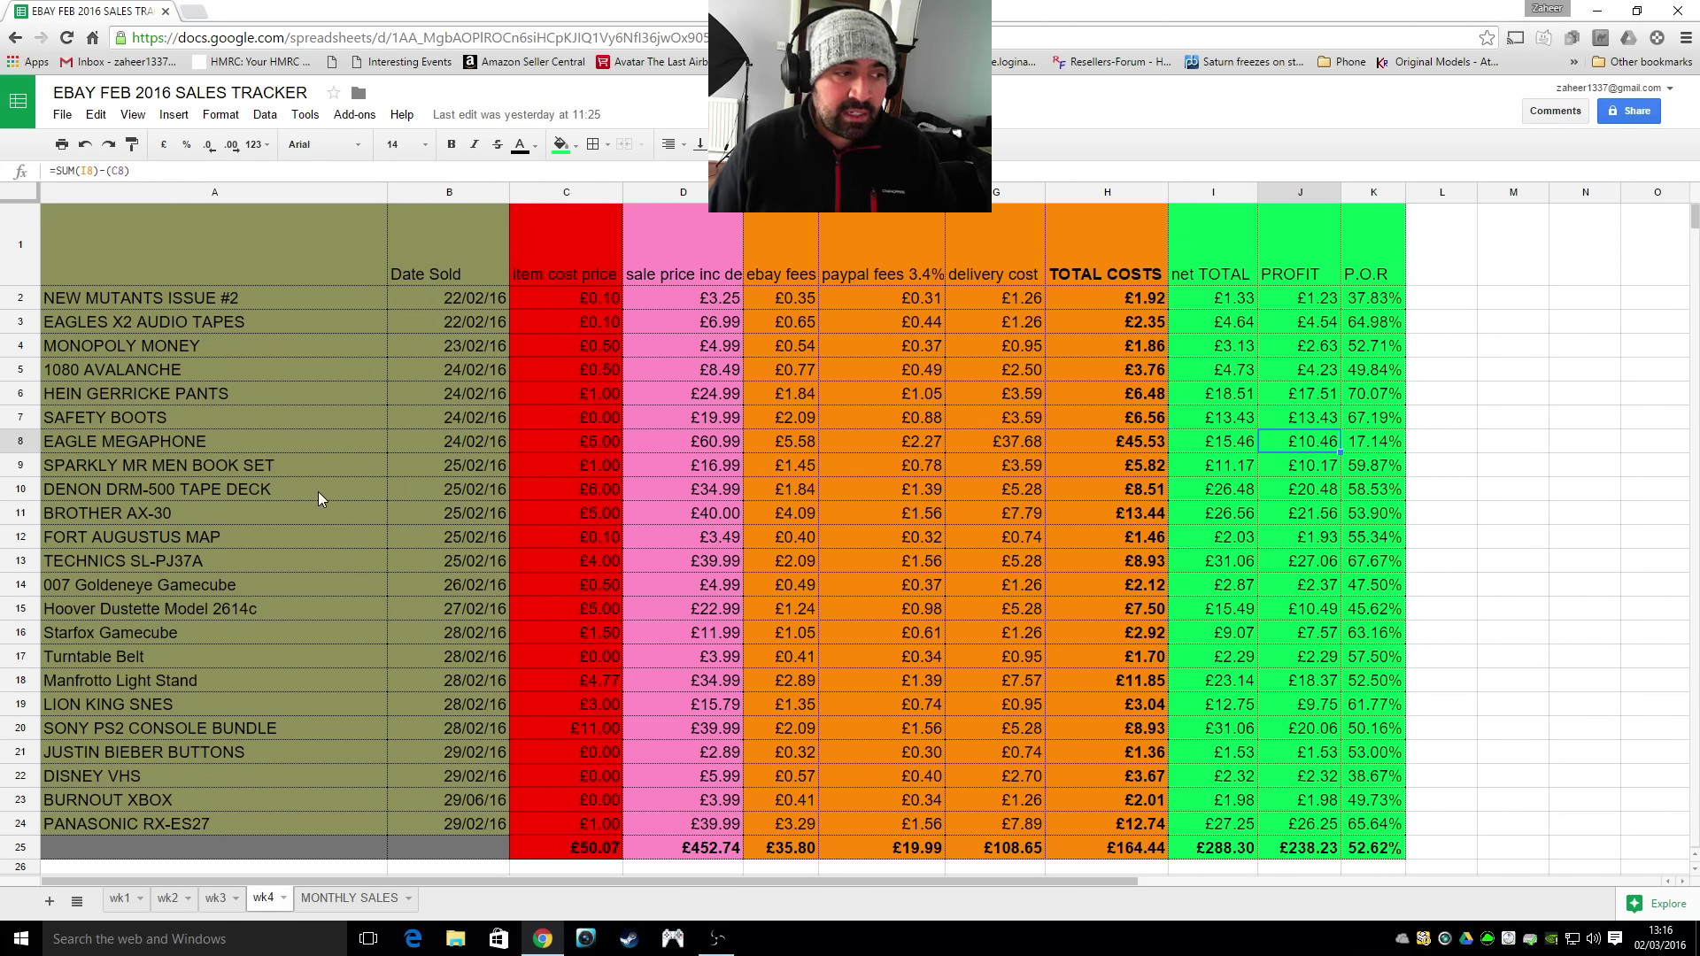
Examine the item cost and sale prices of the DENON DRM-500 TAPE DECK and the TECHNICS SL-PJ37A.
{"action": "left_click", "coordinate": [591, 494]}
{"action": "left_click", "coordinate": [732, 493]}
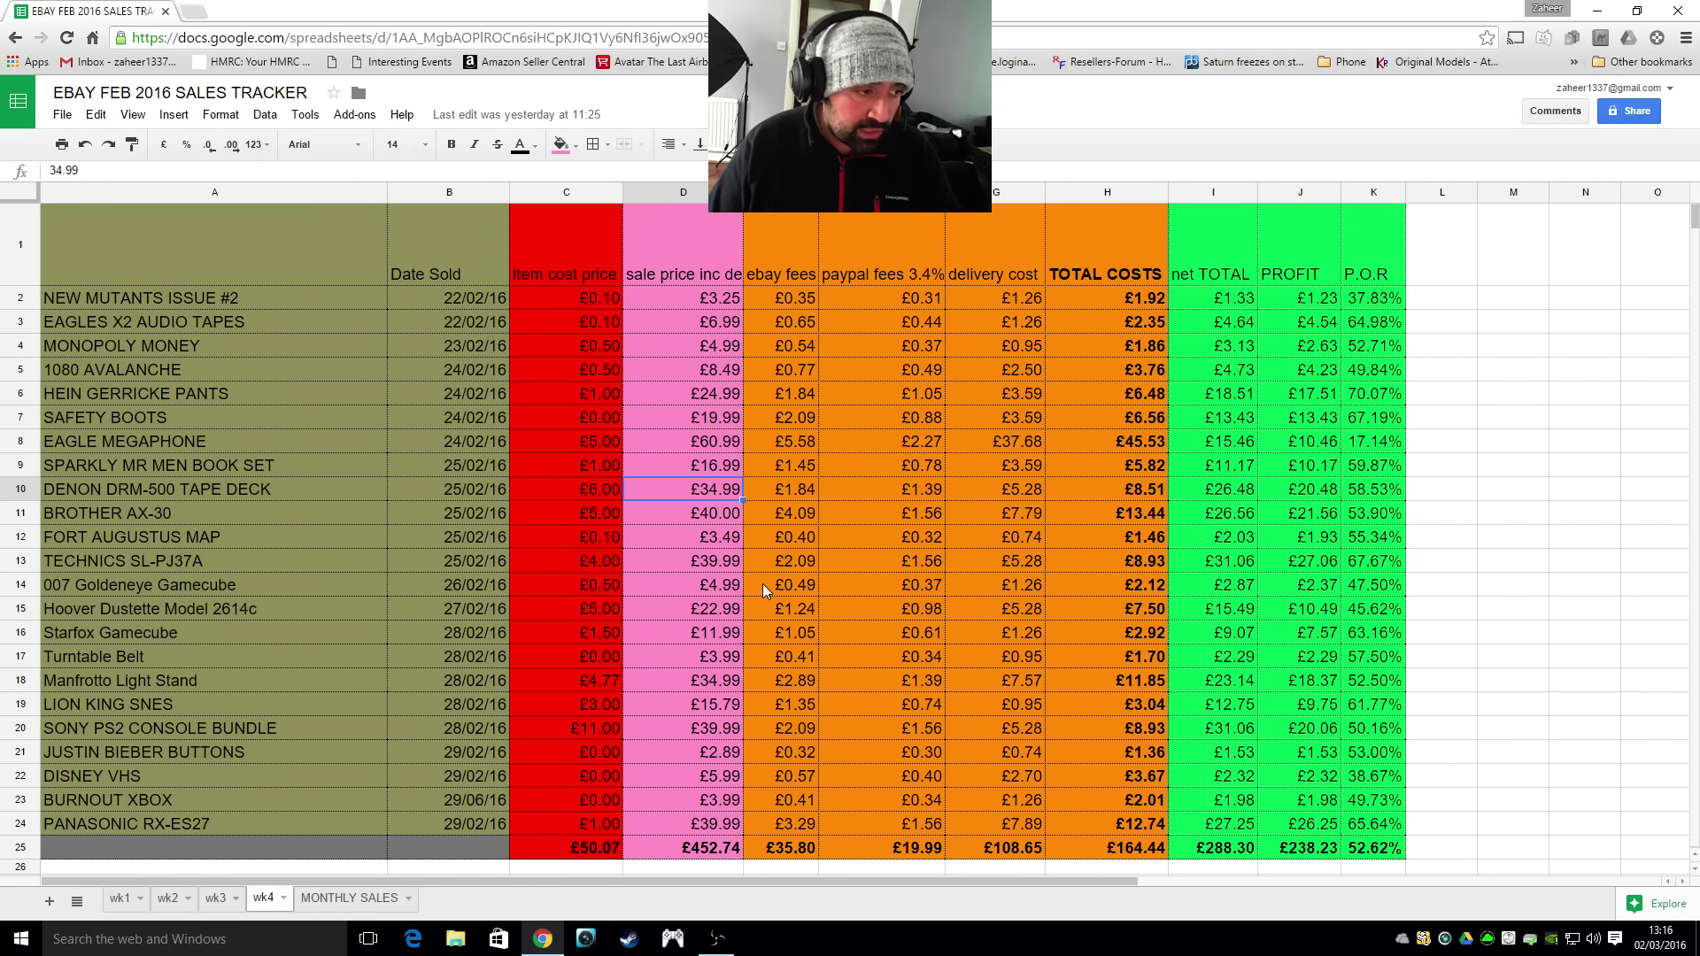
{"action": "scroll", "coordinate": [348, 513], "scroll_direction": "down", "scroll_amount": 1}
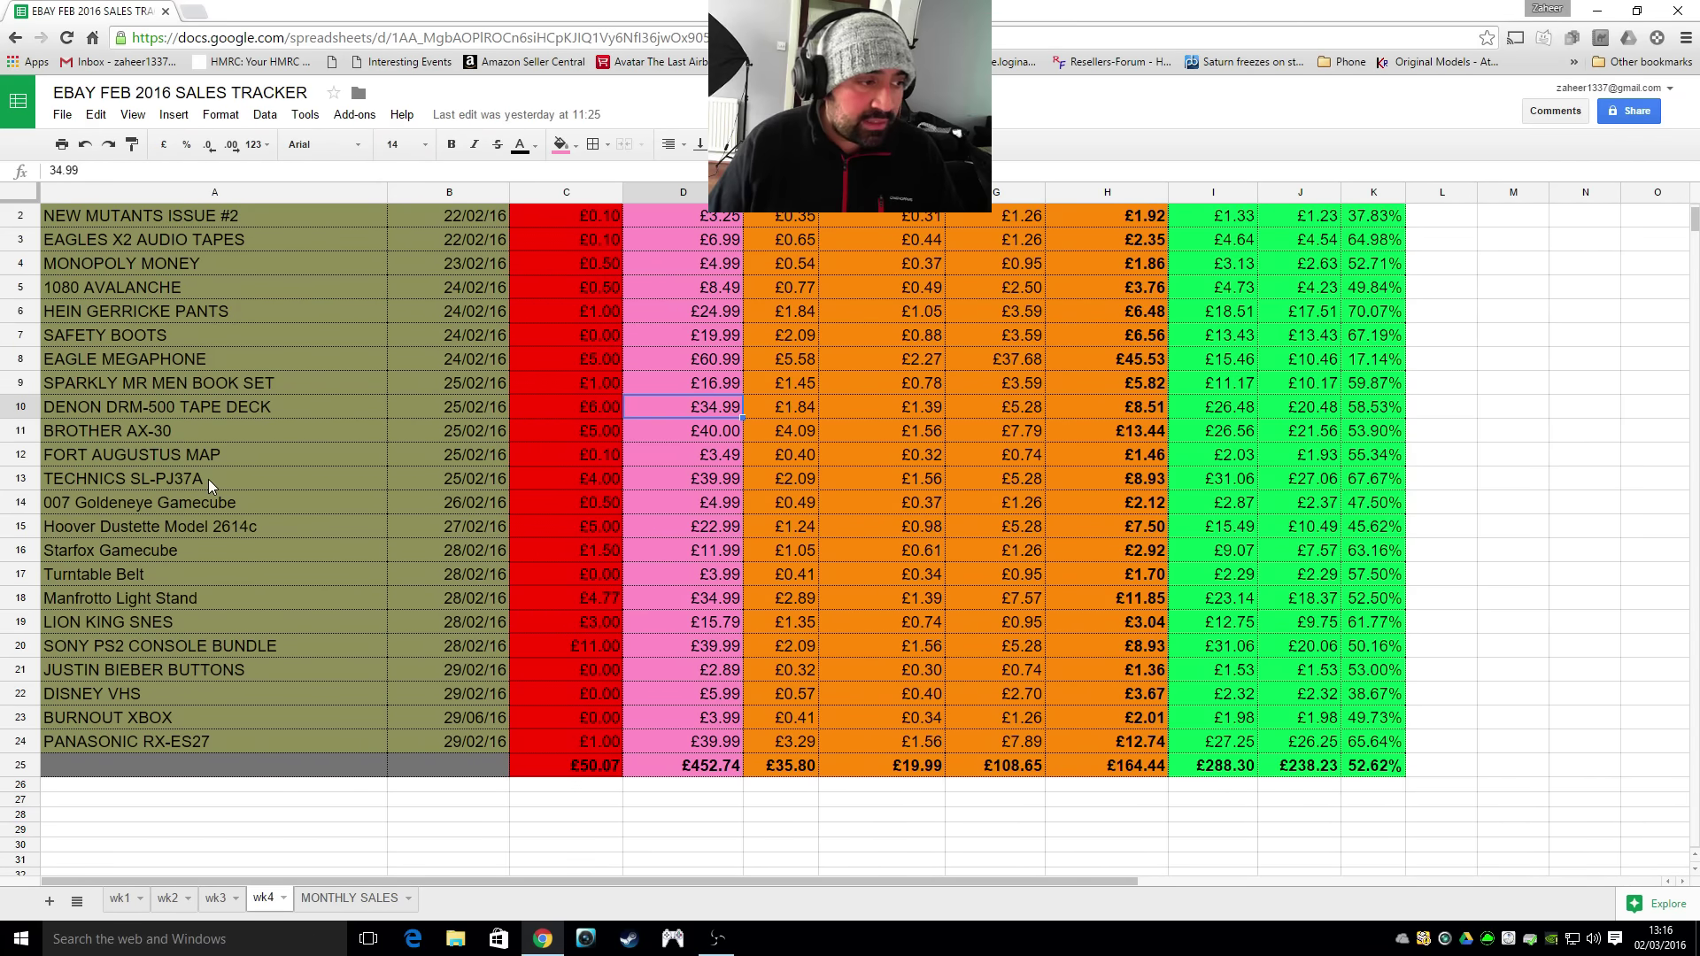
{"action": "left_click", "coordinate": [209, 480]}
{"action": "left_click", "coordinate": [590, 488]}
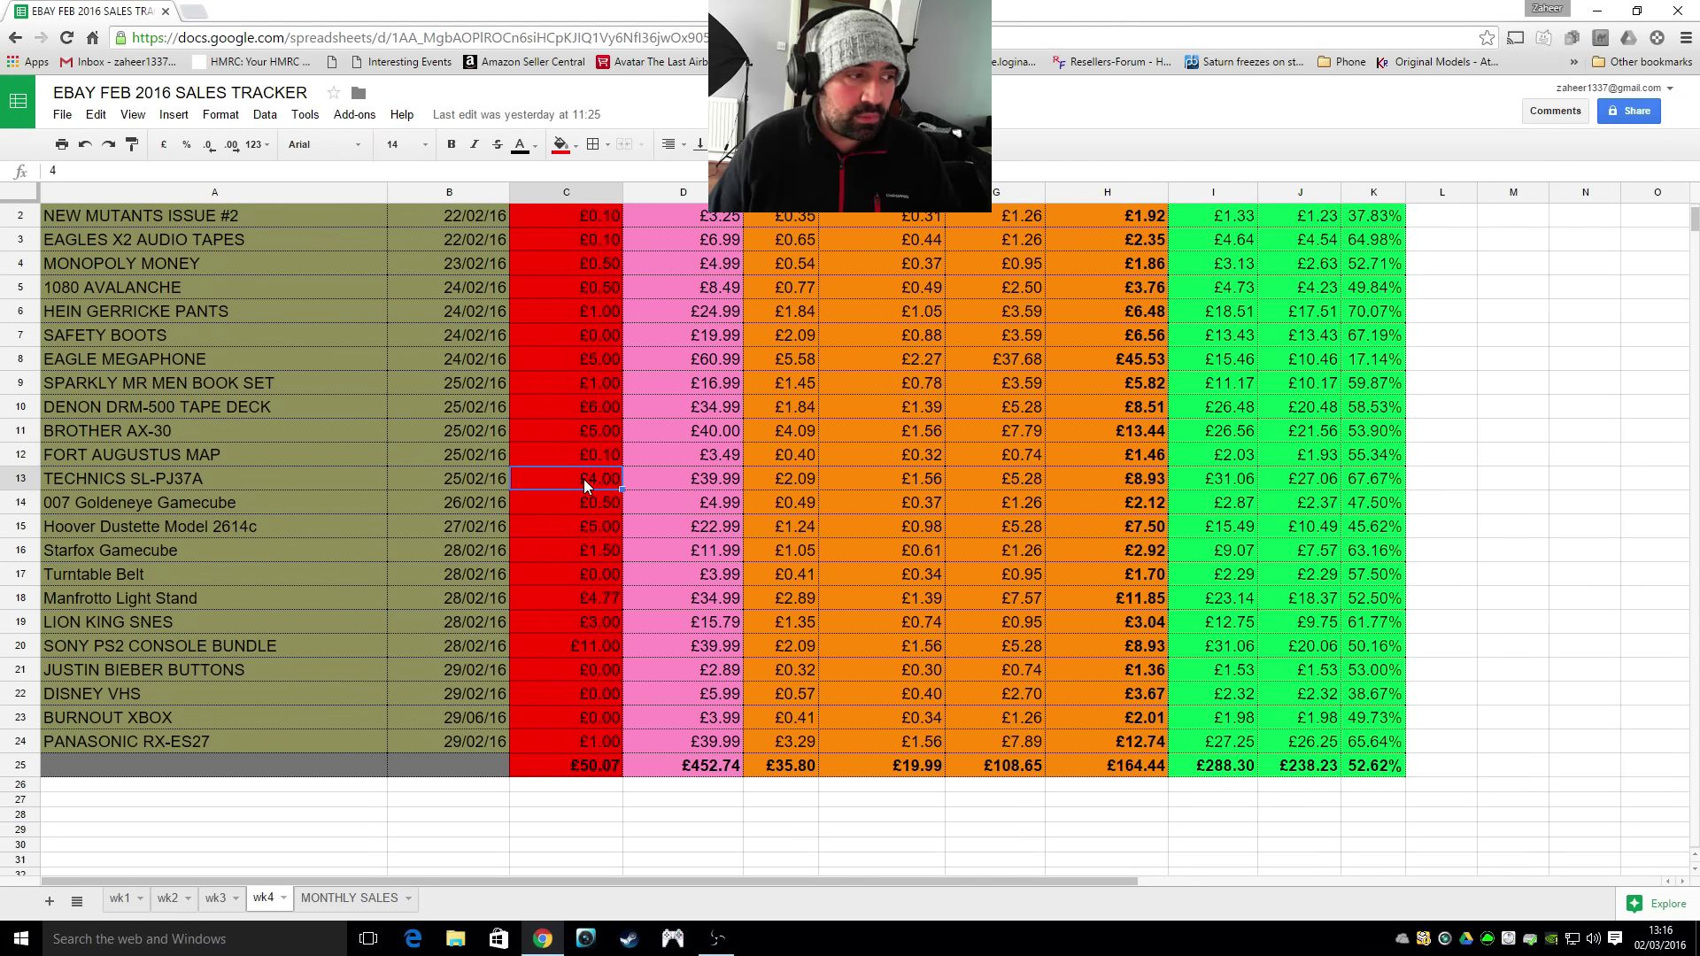
{"action": "left_click", "coordinate": [687, 481]}
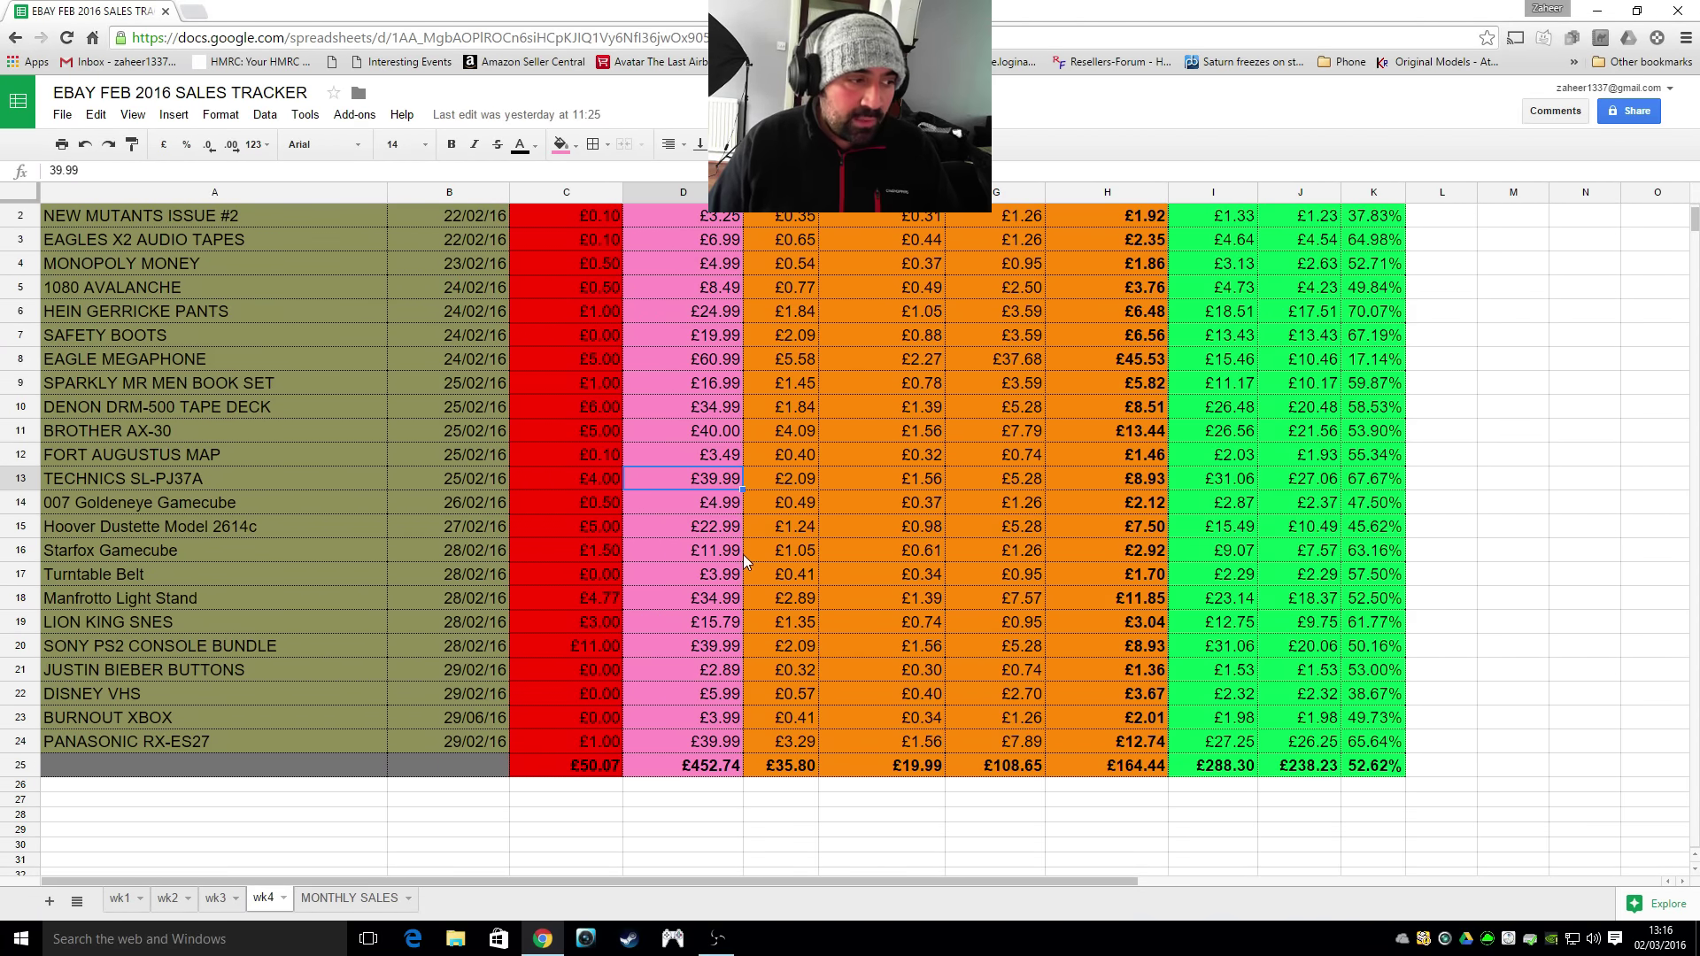
Examine the item cost, sale price and delivery cost of the PANASONIC RX-ES27 in the last sales row.
{"action": "scroll", "coordinate": [743, 554], "scroll_direction": "down", "scroll_amount": 2}
{"action": "scroll", "coordinate": [743, 555], "scroll_direction": "up", "scroll_amount": 1}
{"action": "scroll", "coordinate": [735, 551], "scroll_direction": "up", "scroll_amount": 1}
{"action": "scroll", "coordinate": [735, 551], "scroll_direction": "down", "scroll_amount": 1}
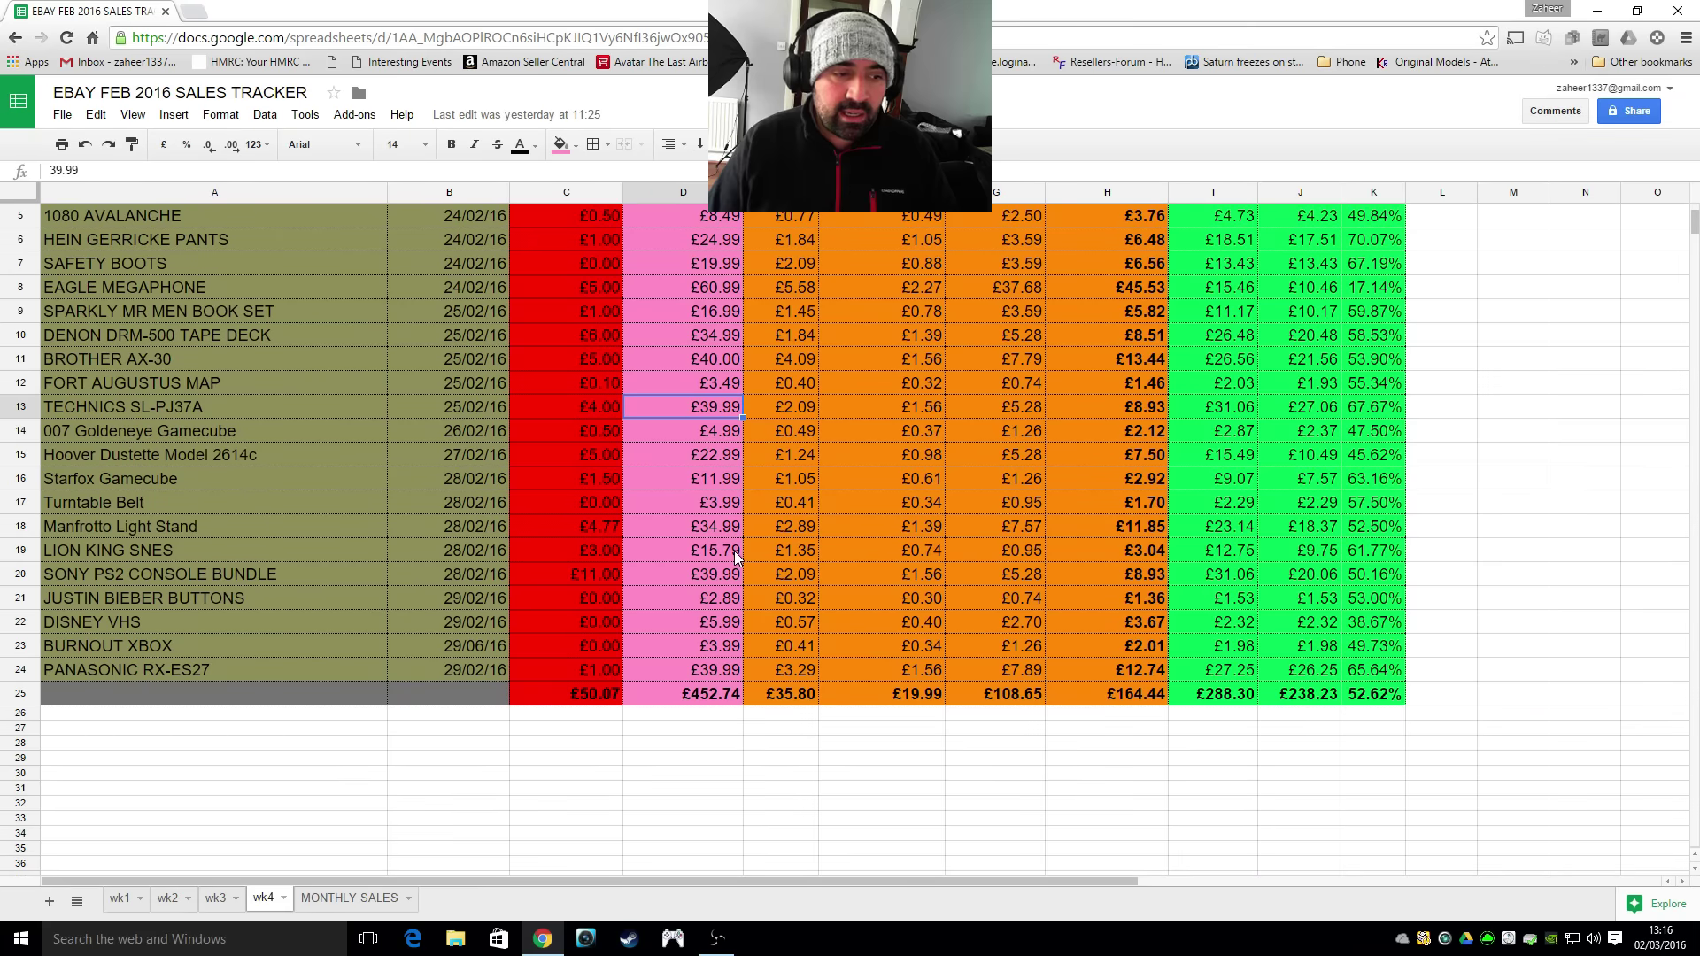
{"action": "scroll", "coordinate": [620, 660], "scroll_direction": "down", "scroll_amount": 1}
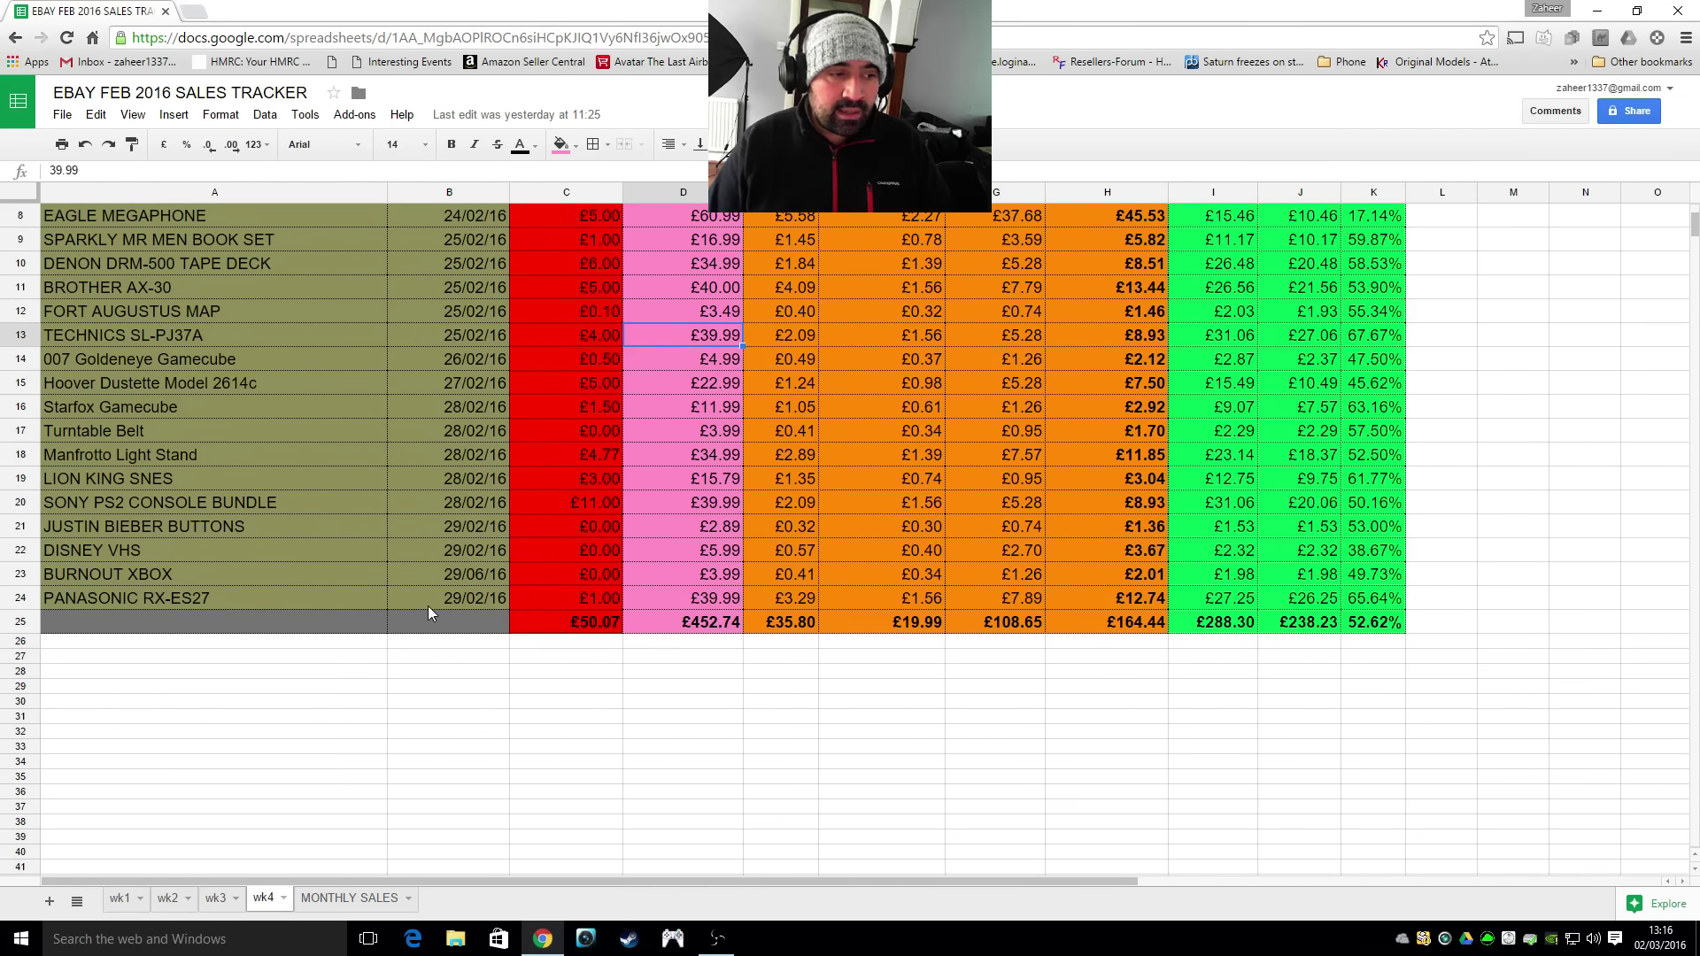
{"action": "left_click", "coordinate": [358, 603]}
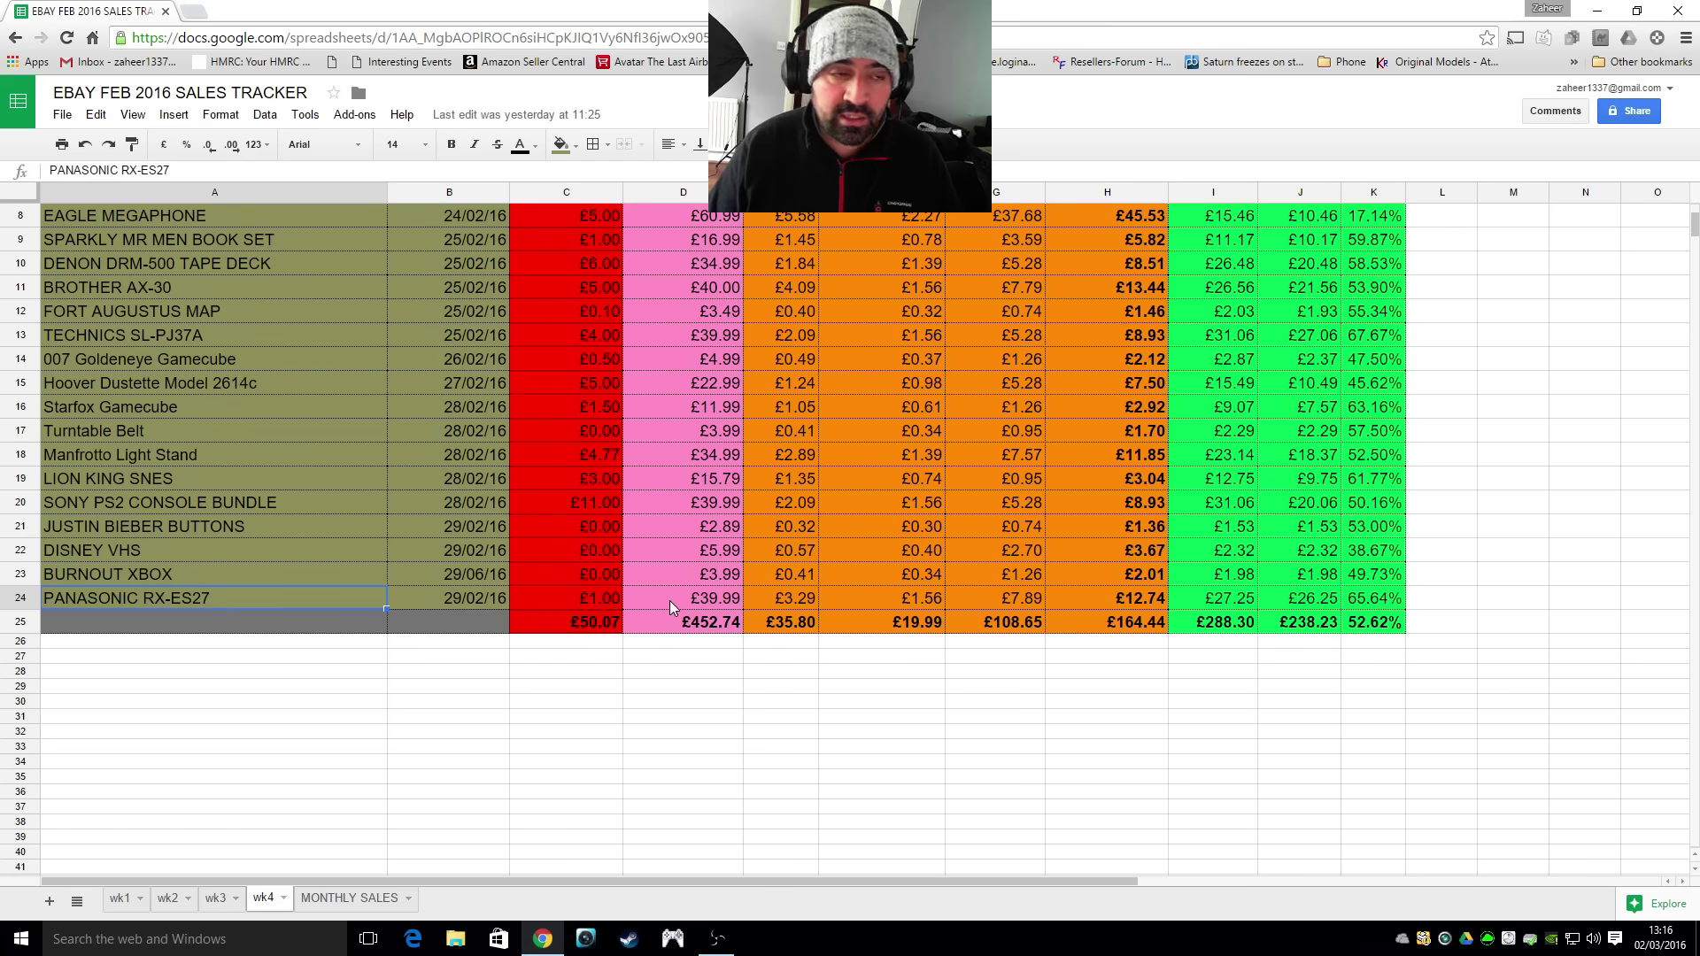
{"action": "left_click", "coordinate": [601, 606]}
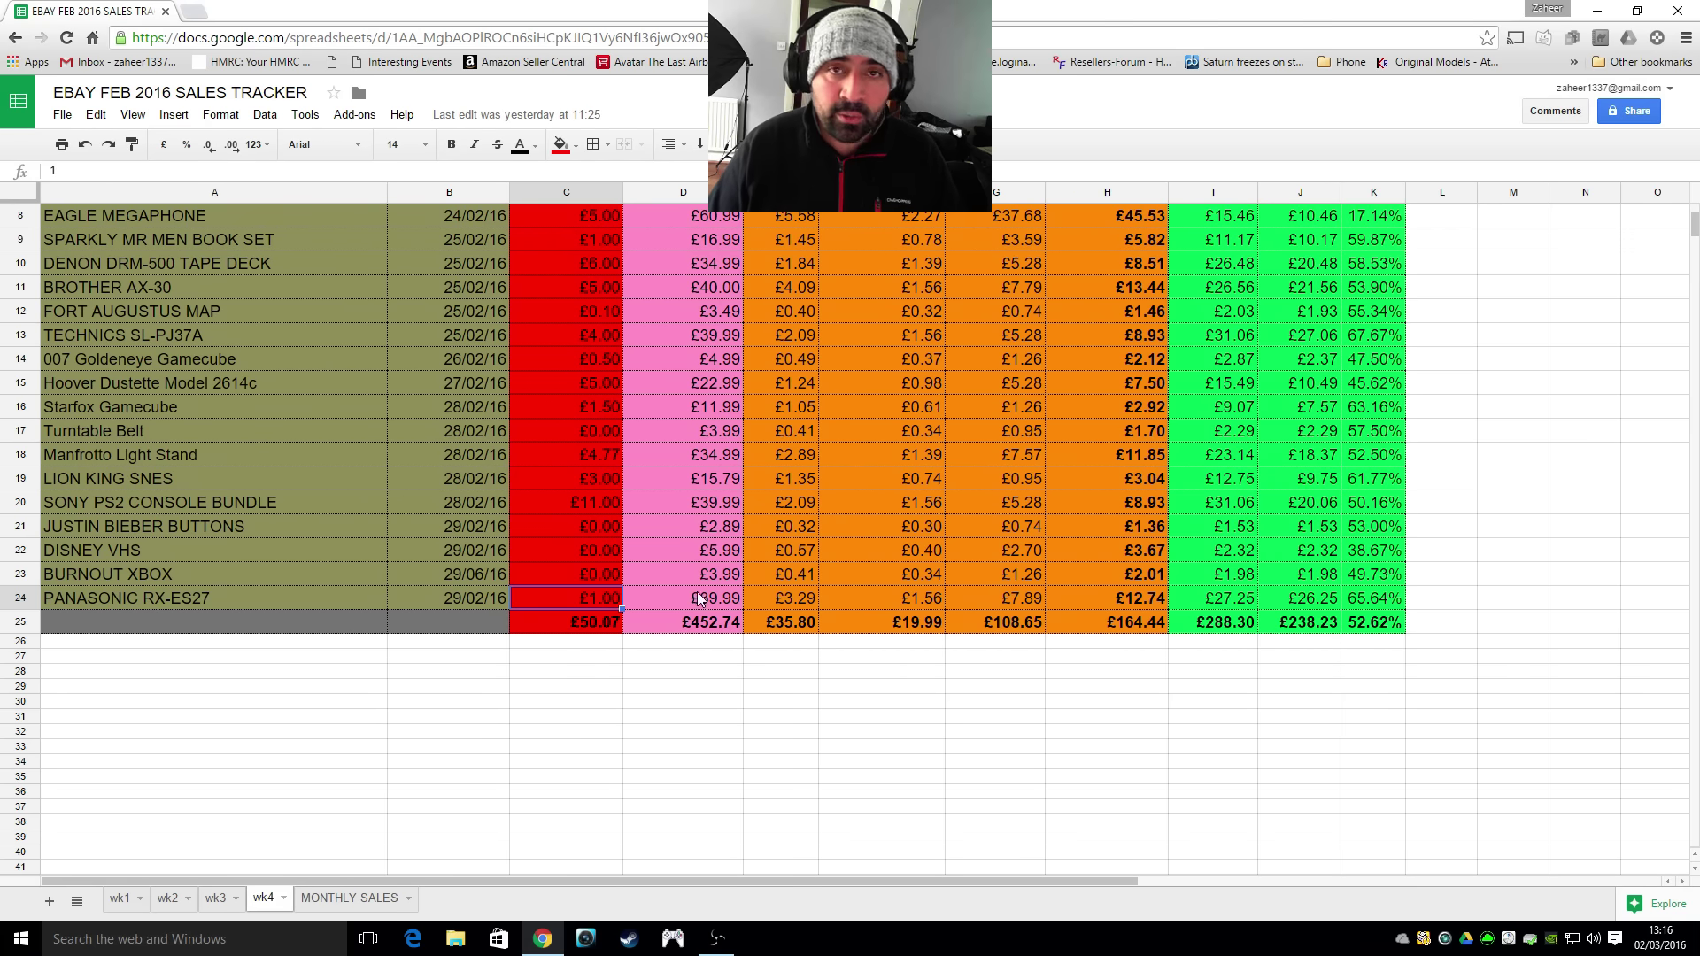
{"action": "left_click", "coordinate": [725, 602]}
{"action": "left_click", "coordinate": [1037, 600]}
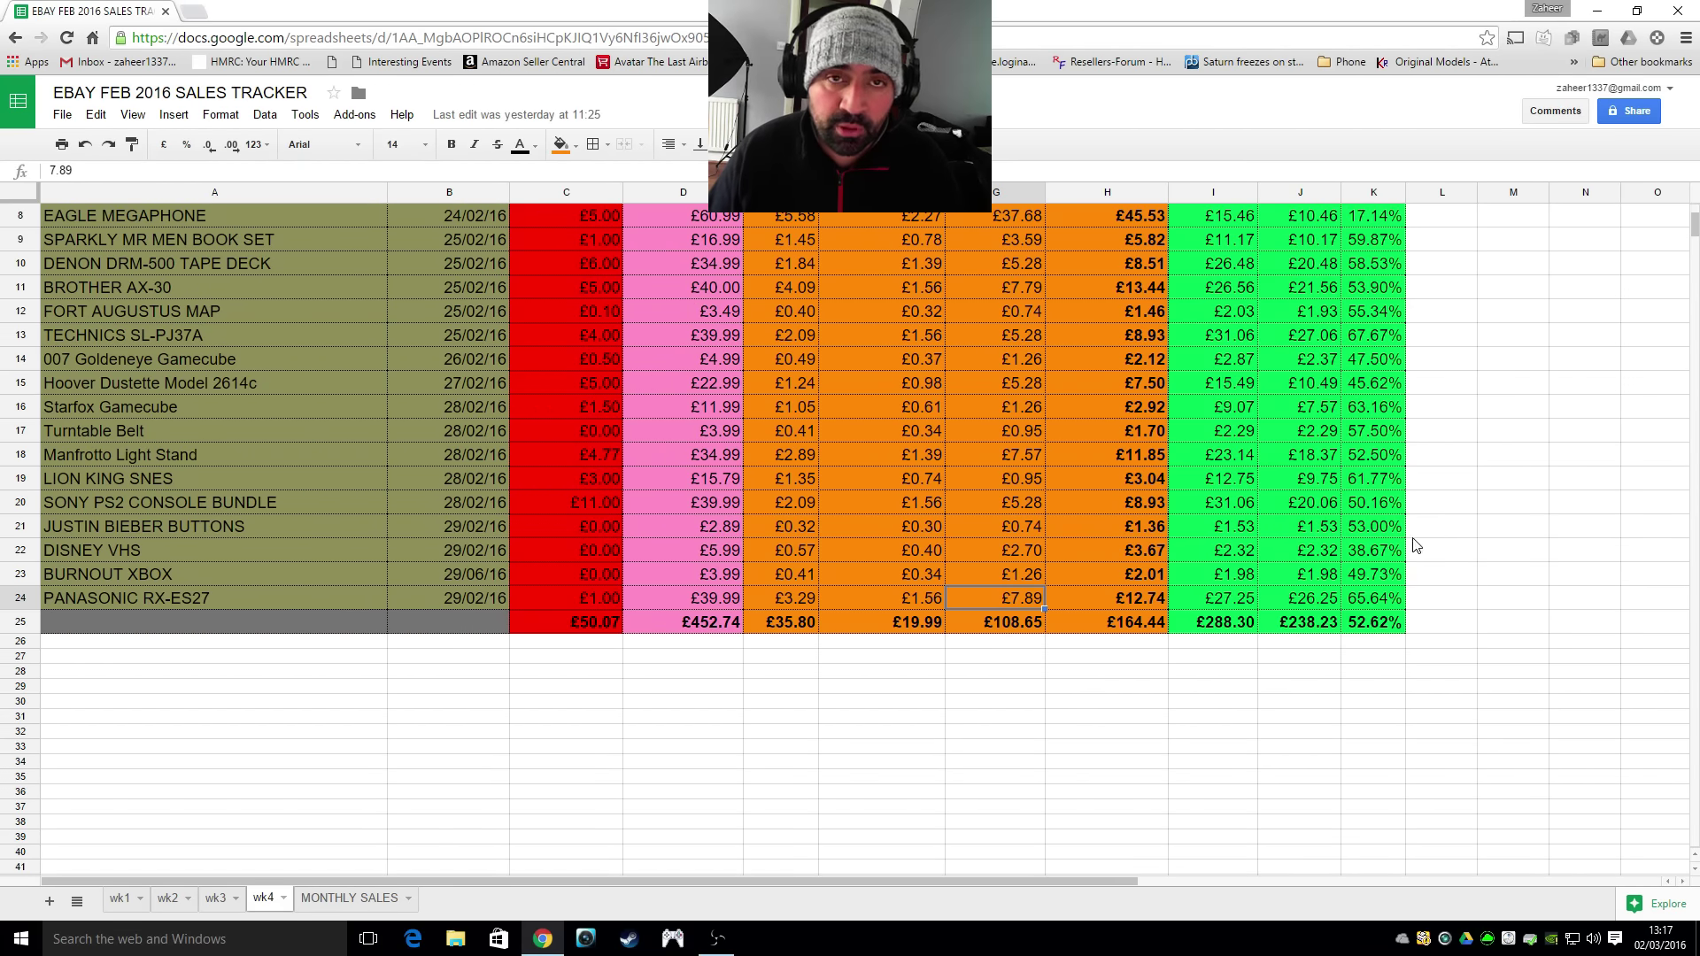
{"action": "scroll", "coordinate": [1240, 656], "scroll_direction": "up", "scroll_amount": 1}
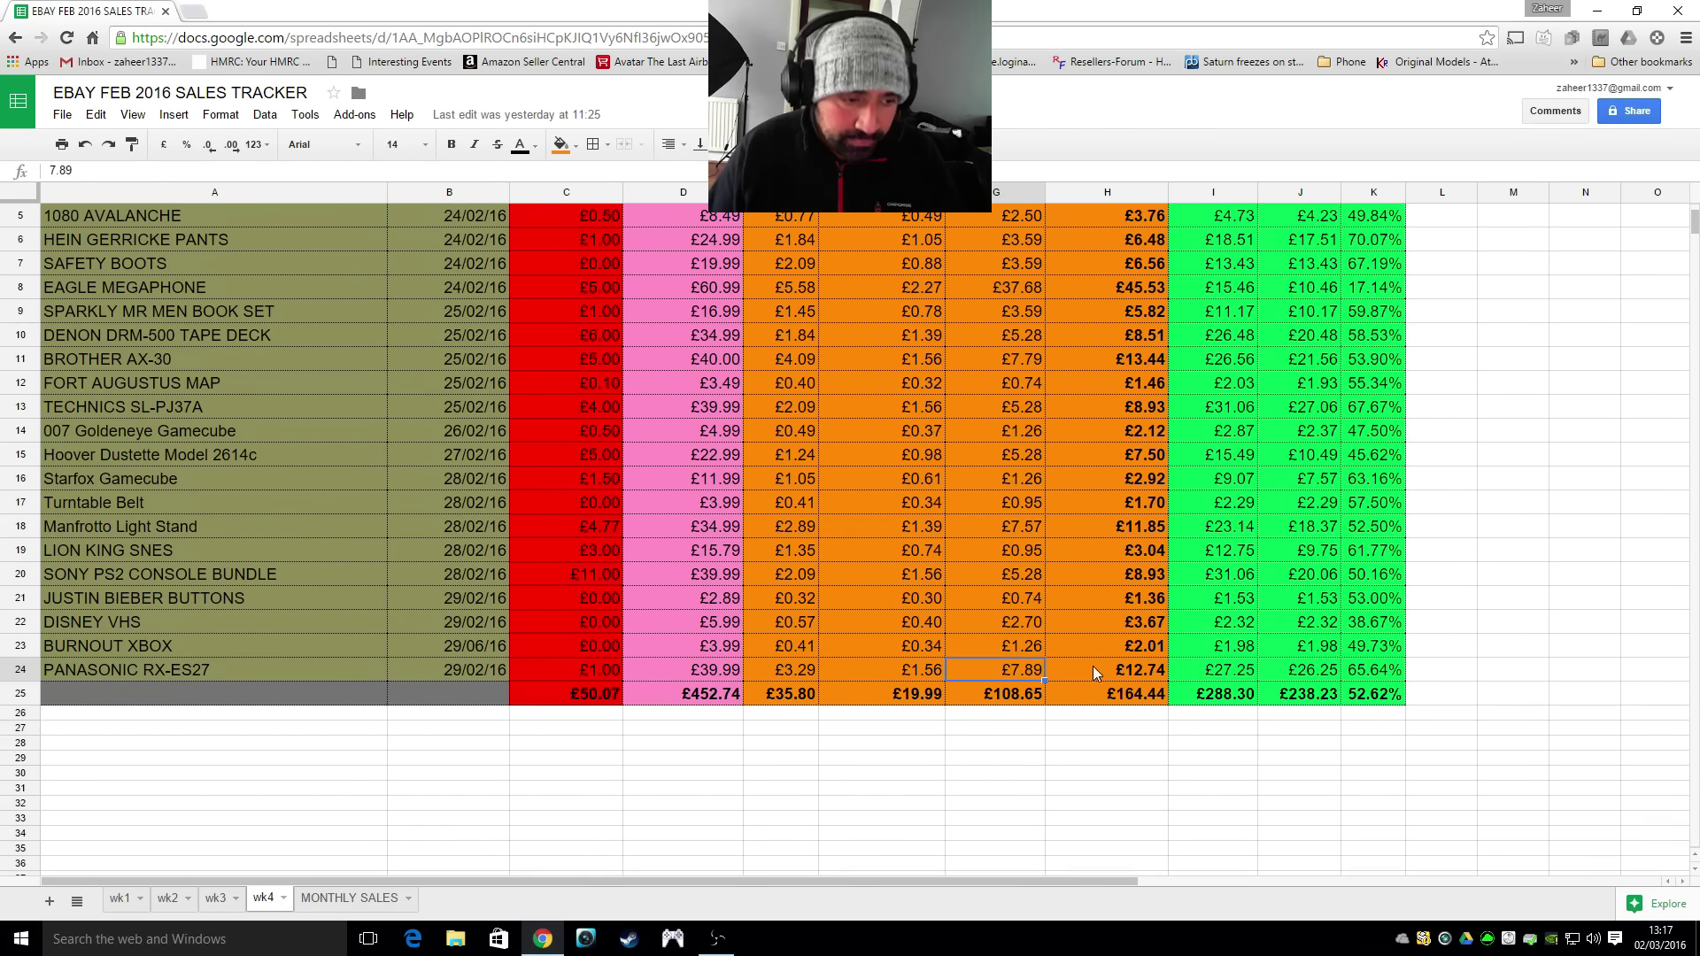
Open the MONTHLY SALES sheet and examine February's number of sales and total item cost price.
{"action": "scroll", "coordinate": [1125, 666], "scroll_direction": "up", "scroll_amount": 1}
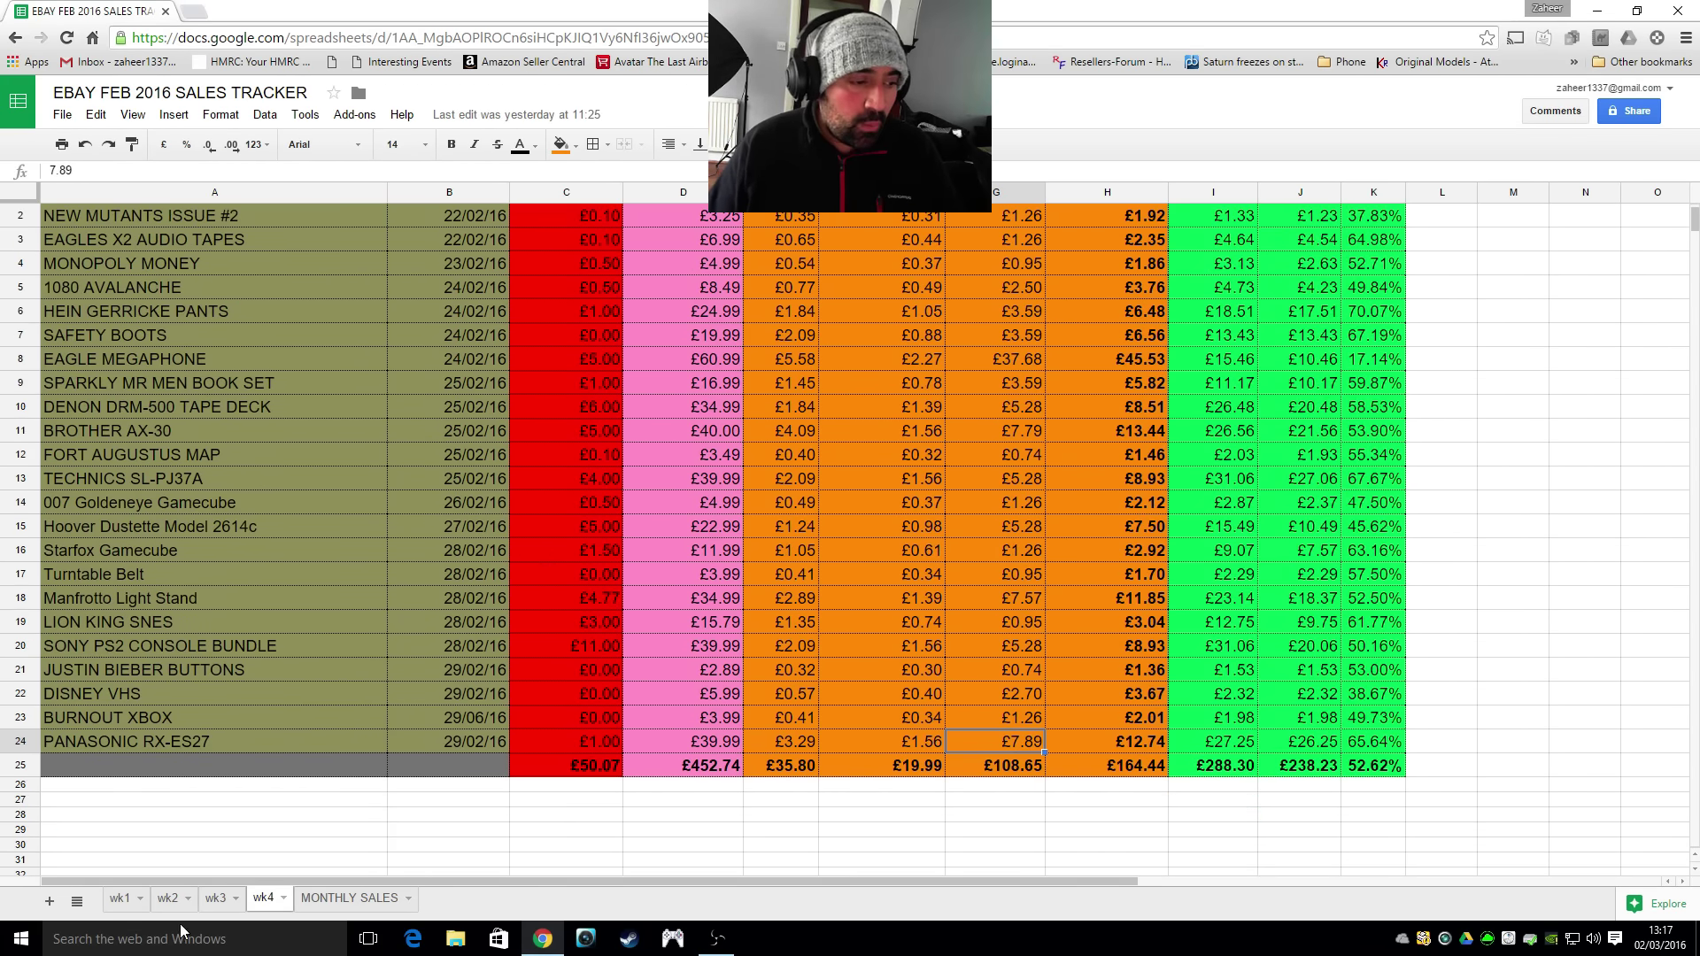
{"action": "left_click", "coordinate": [347, 901]}
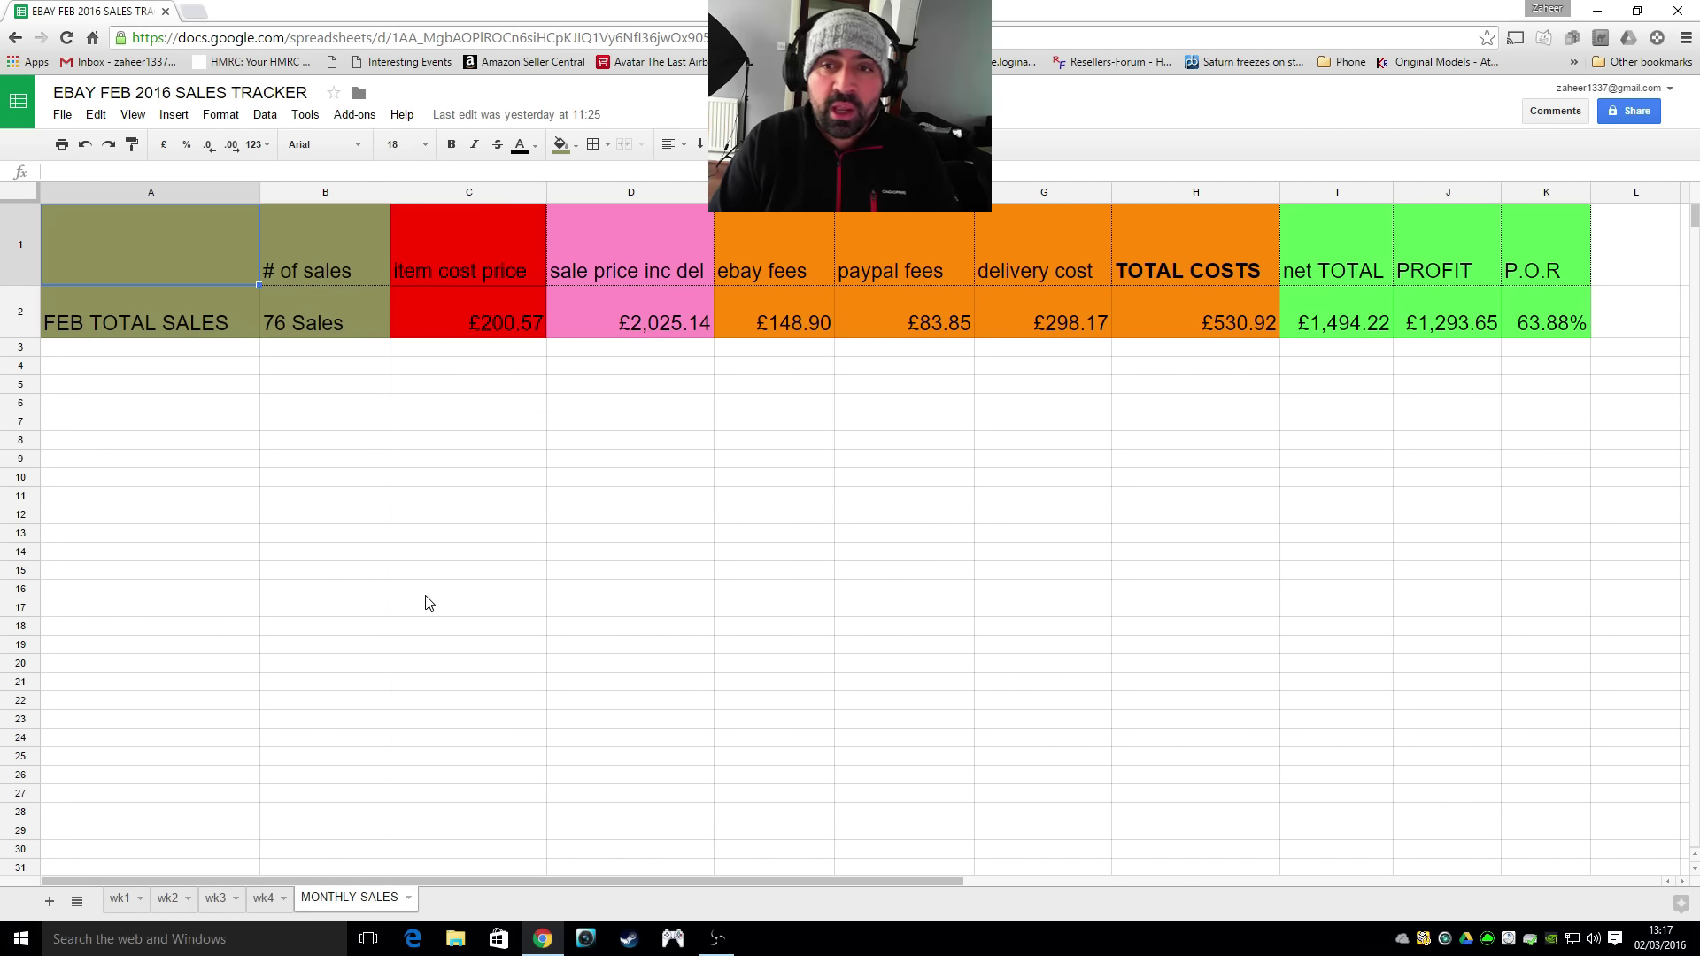
{"action": "left_click", "coordinate": [323, 315]}
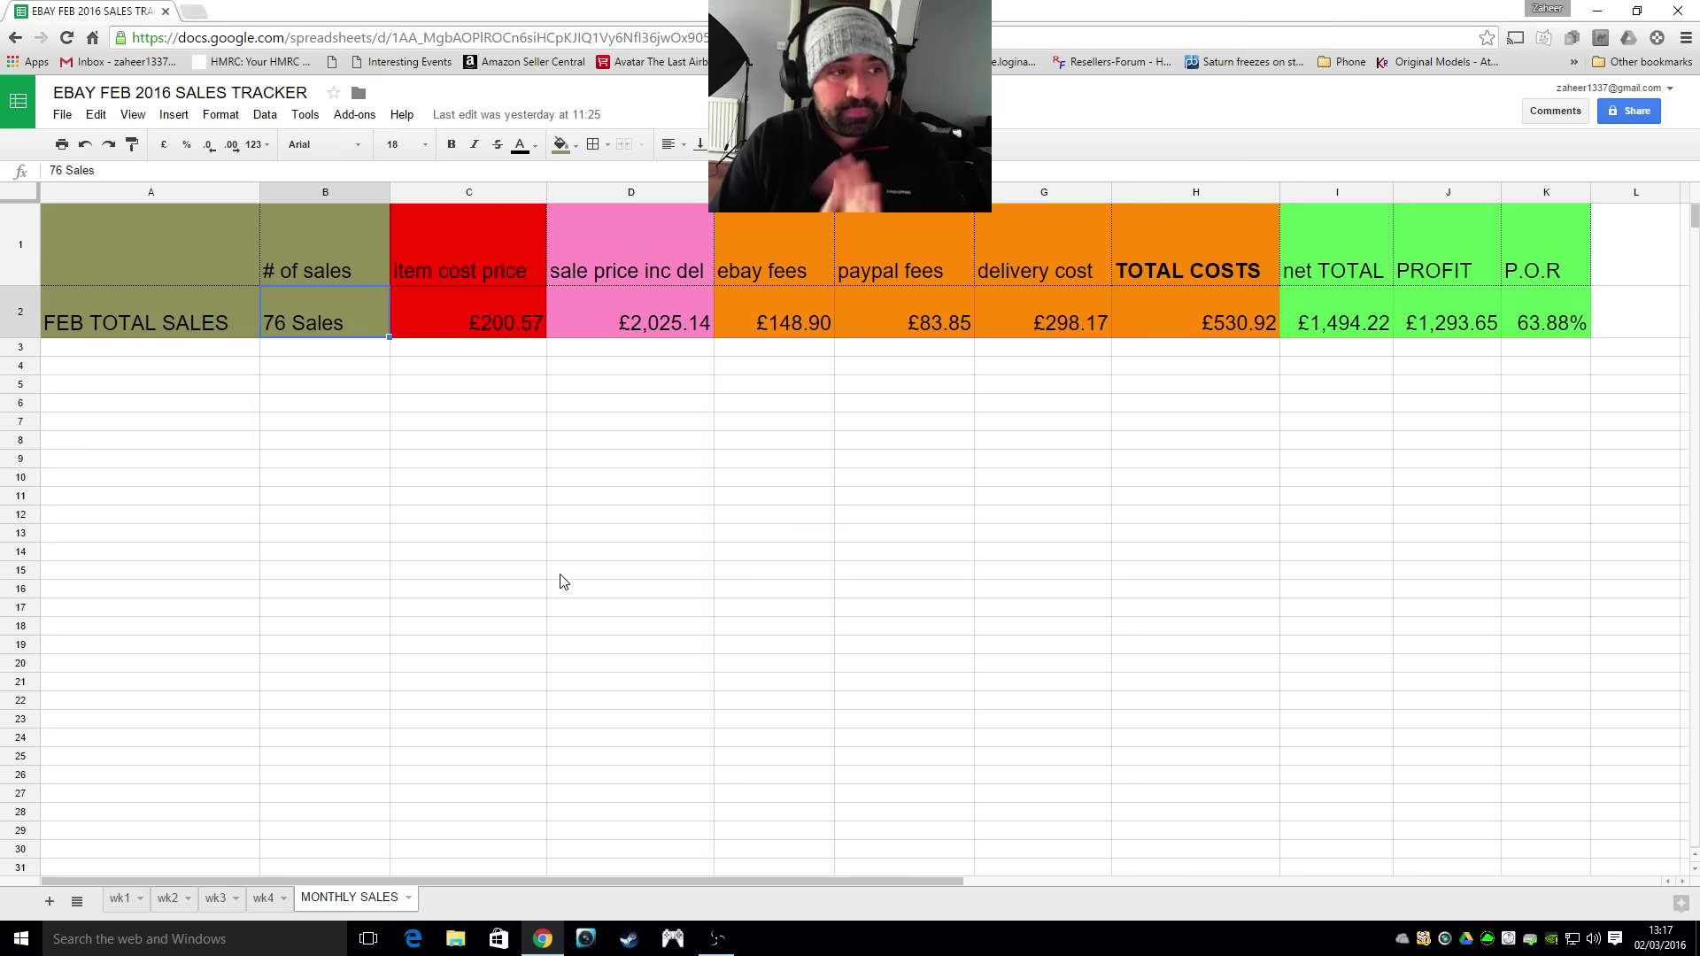
{"action": "left_click", "coordinate": [464, 320]}
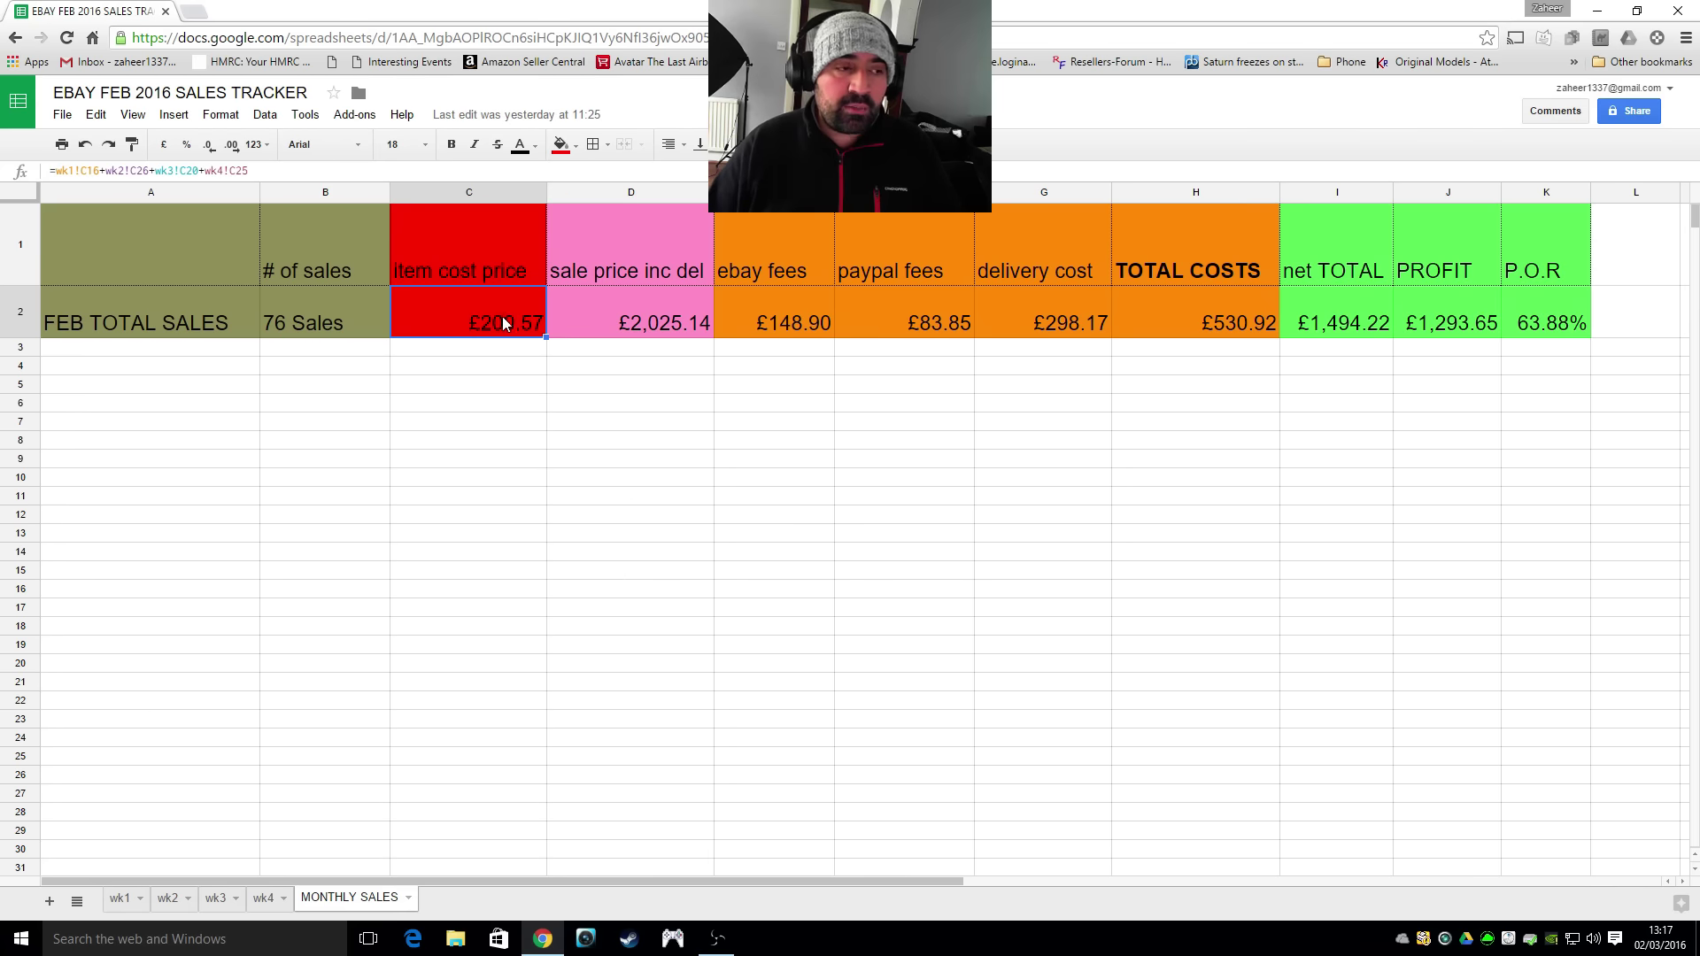
{"action": "left_click", "coordinate": [498, 367]}
{"action": "left_click", "coordinate": [499, 326]}
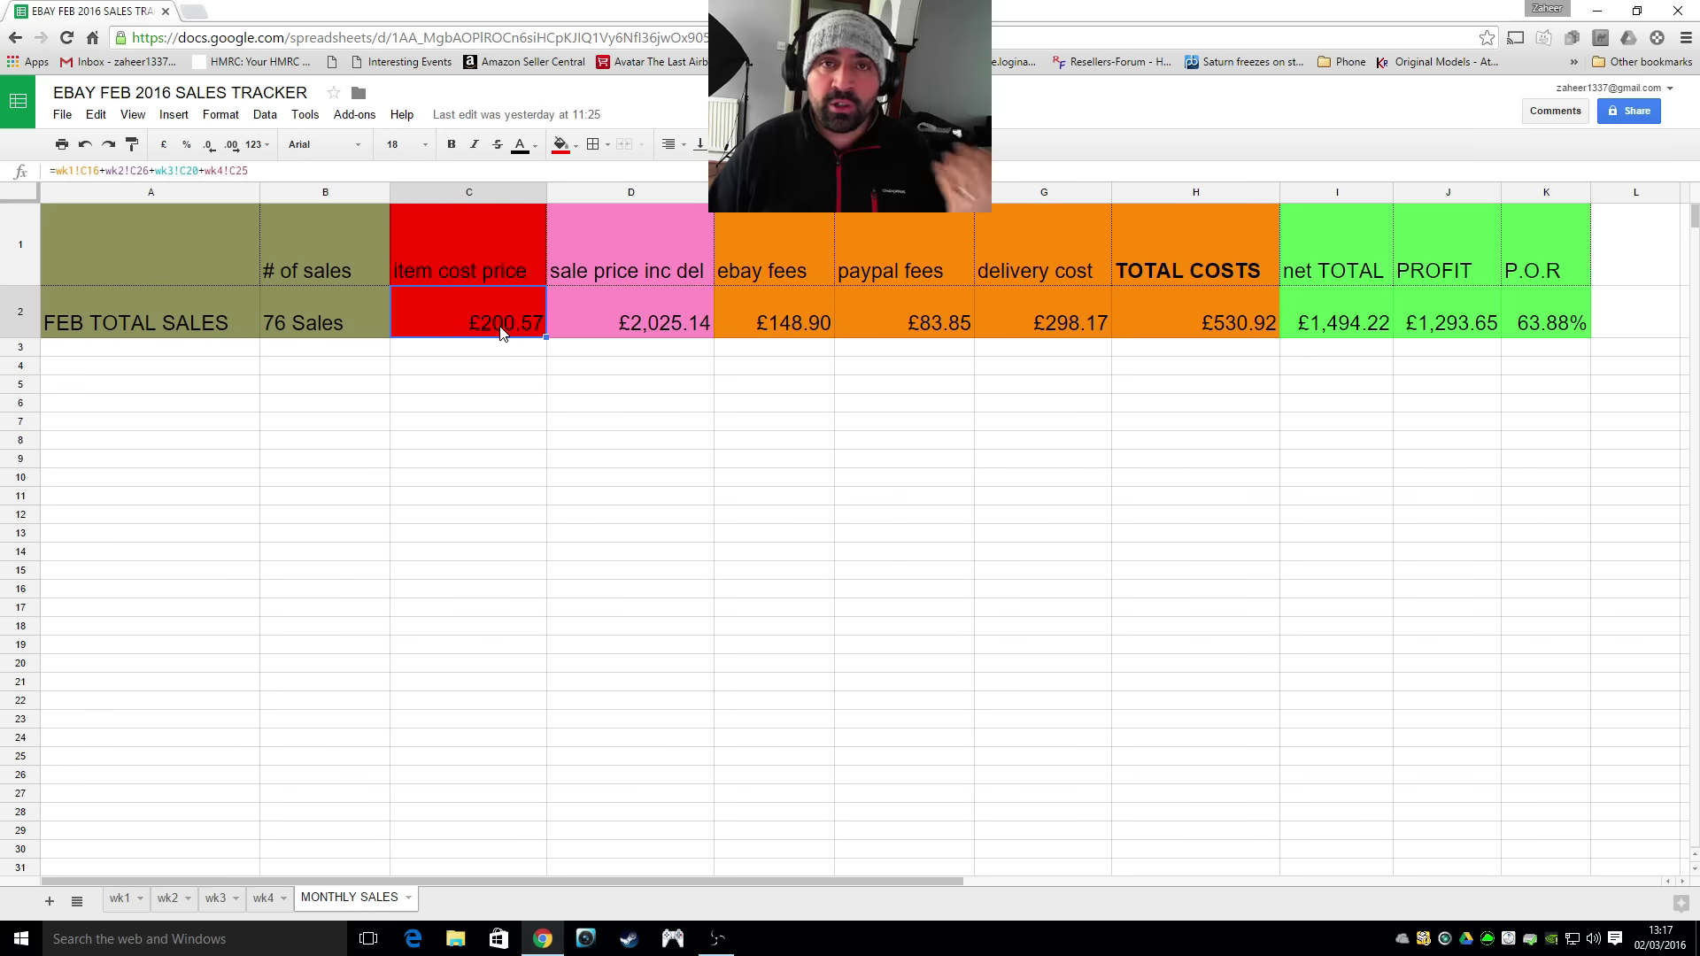
Examine February's total sale price including delivery, eBay fees, PayPal fees, delivery cost and total costs.
{"action": "left_click", "coordinate": [645, 328]}
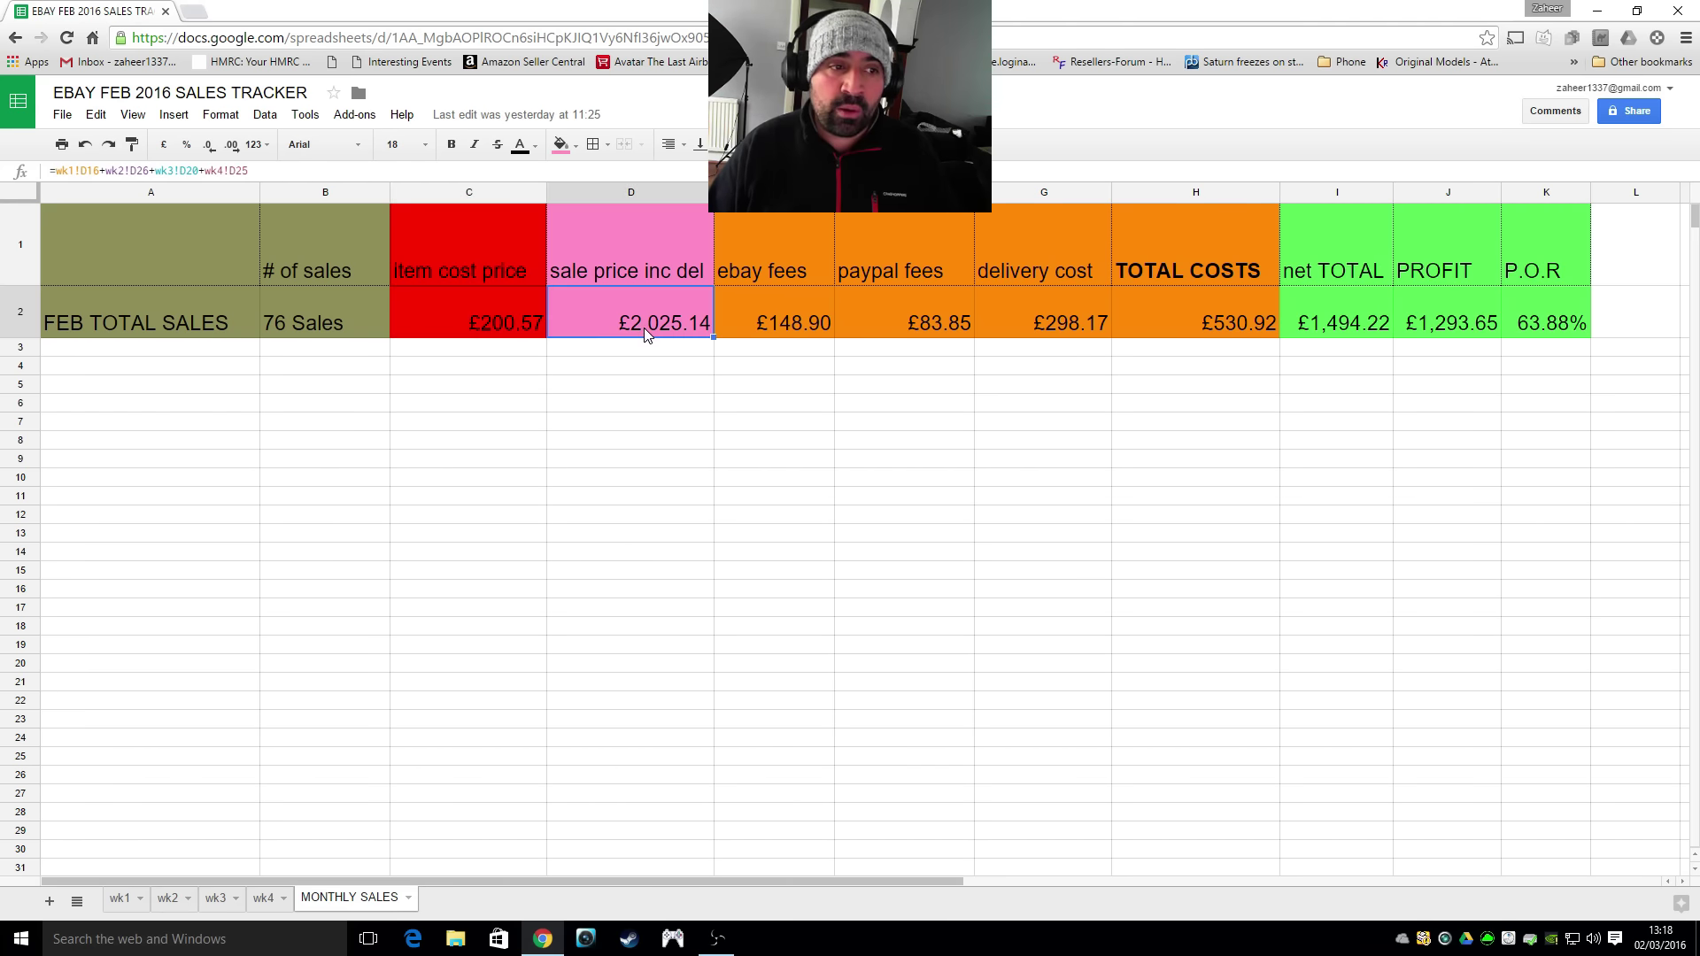
{"action": "left_click", "coordinate": [777, 327]}
{"action": "left_click", "coordinate": [952, 323]}
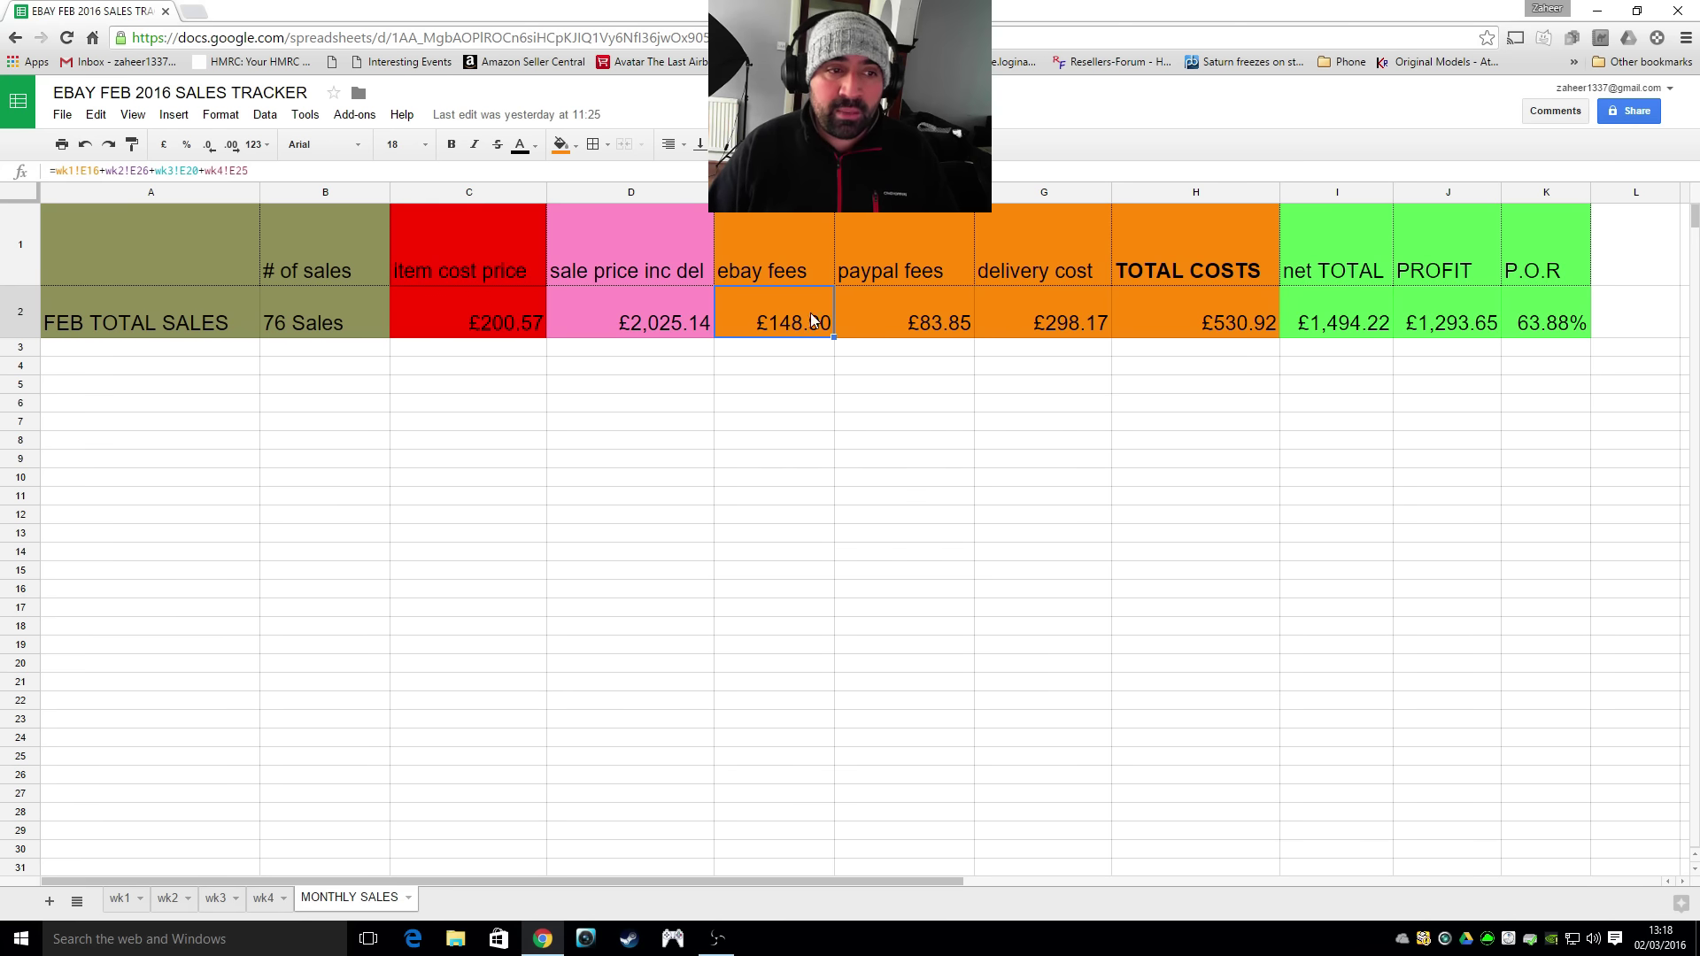
{"action": "left_click", "coordinate": [1066, 308]}
{"action": "left_click", "coordinate": [1218, 328]}
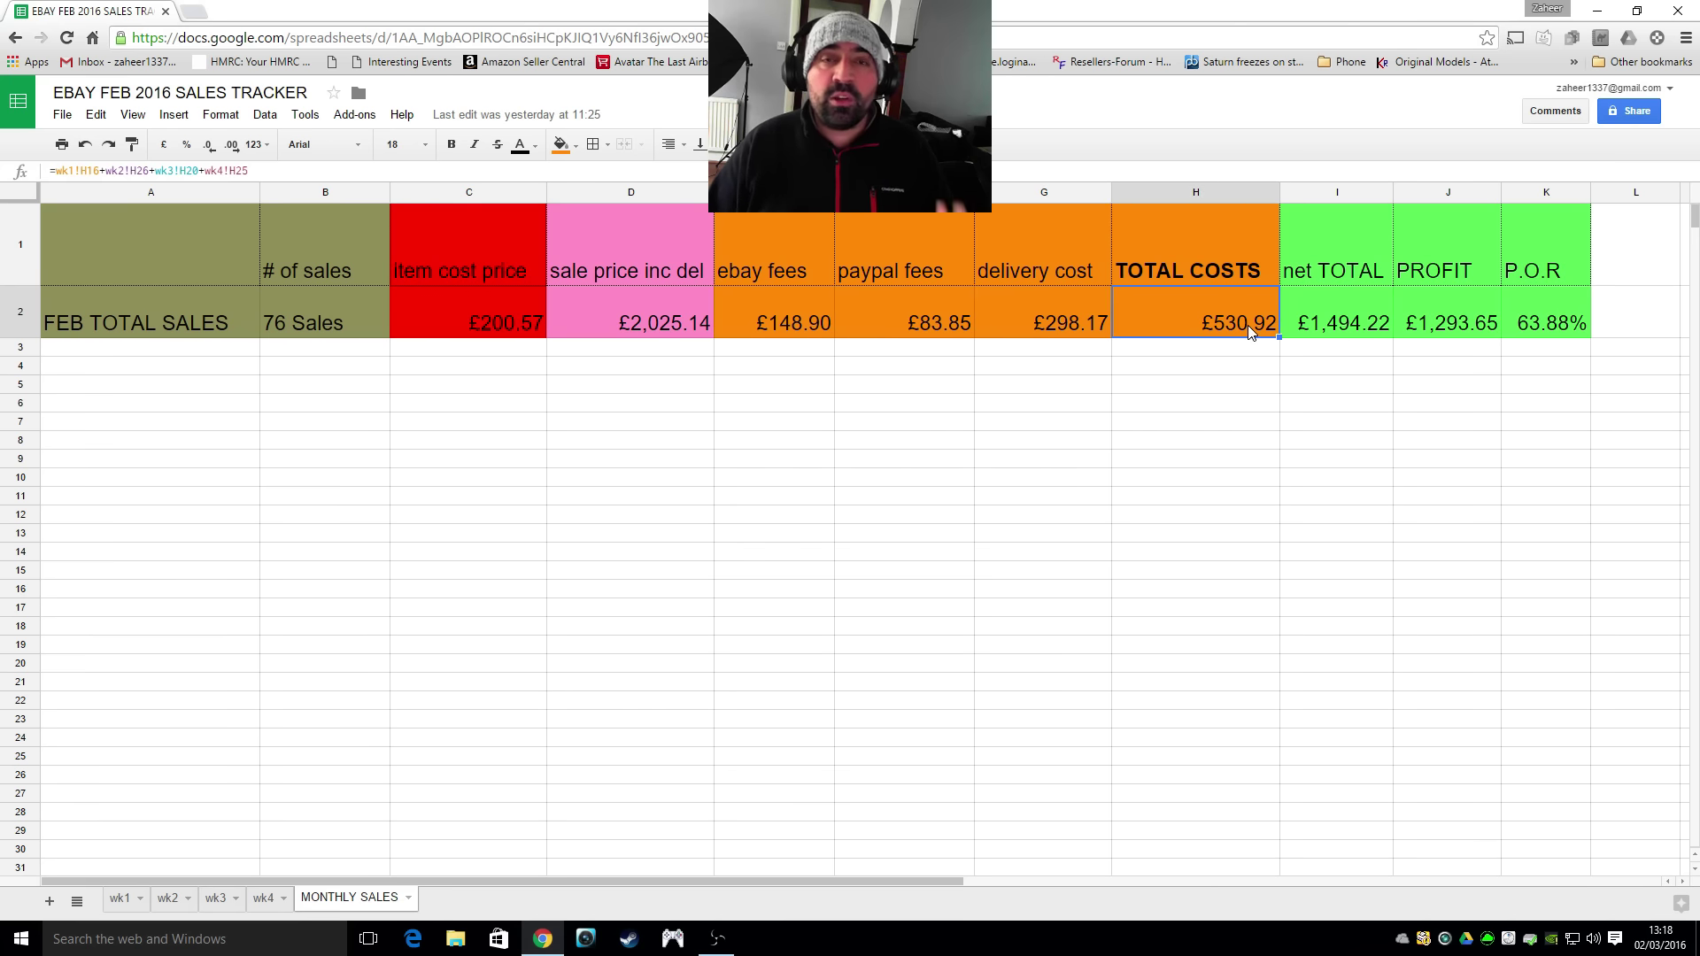
Examine the net total and profit for February's total sales.
{"action": "left_click", "coordinate": [1327, 328]}
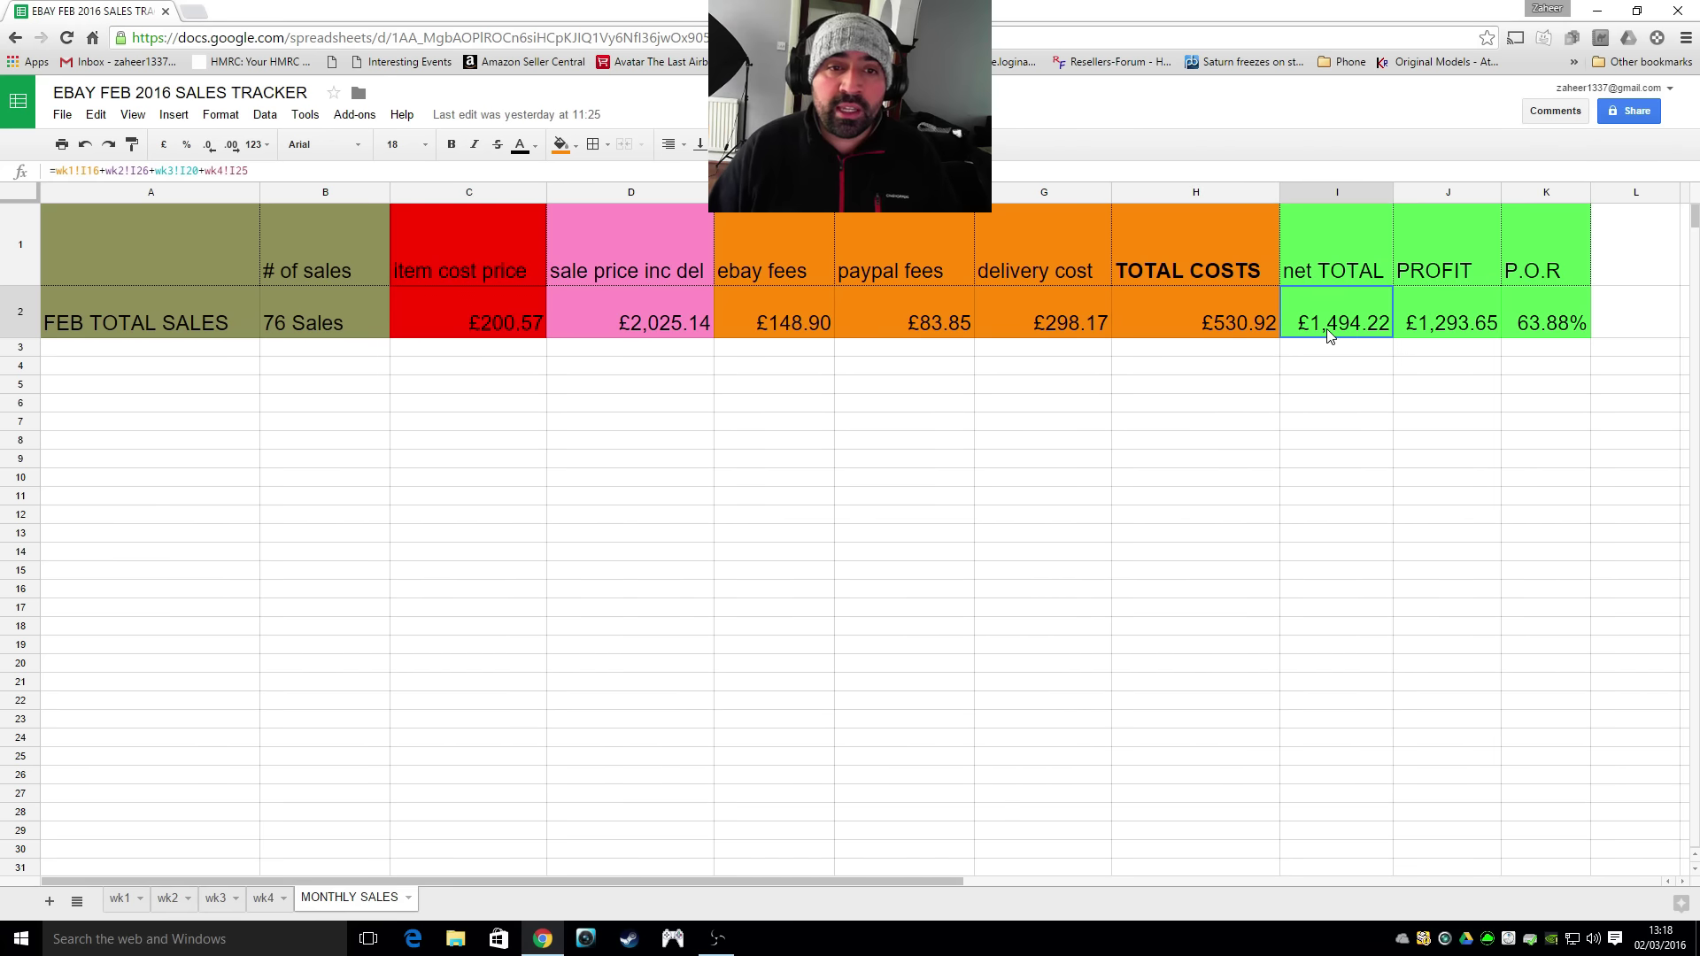
{"action": "left_click", "coordinate": [1429, 324]}
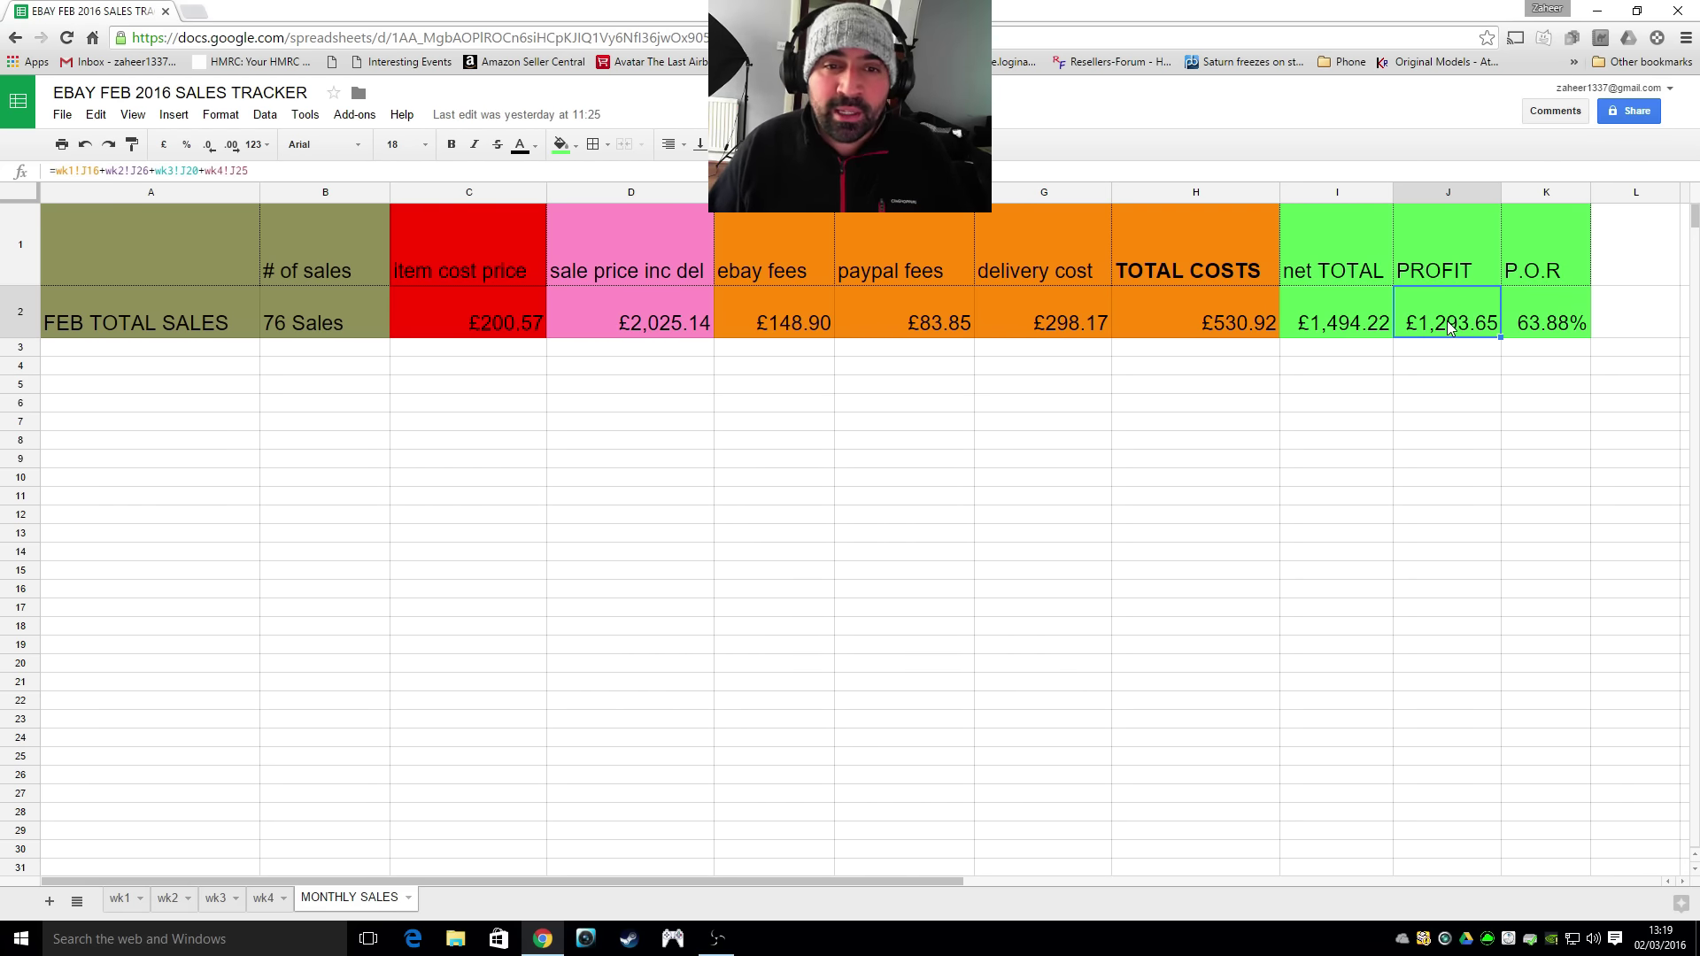
{"action": "left_click", "coordinate": [1439, 367]}
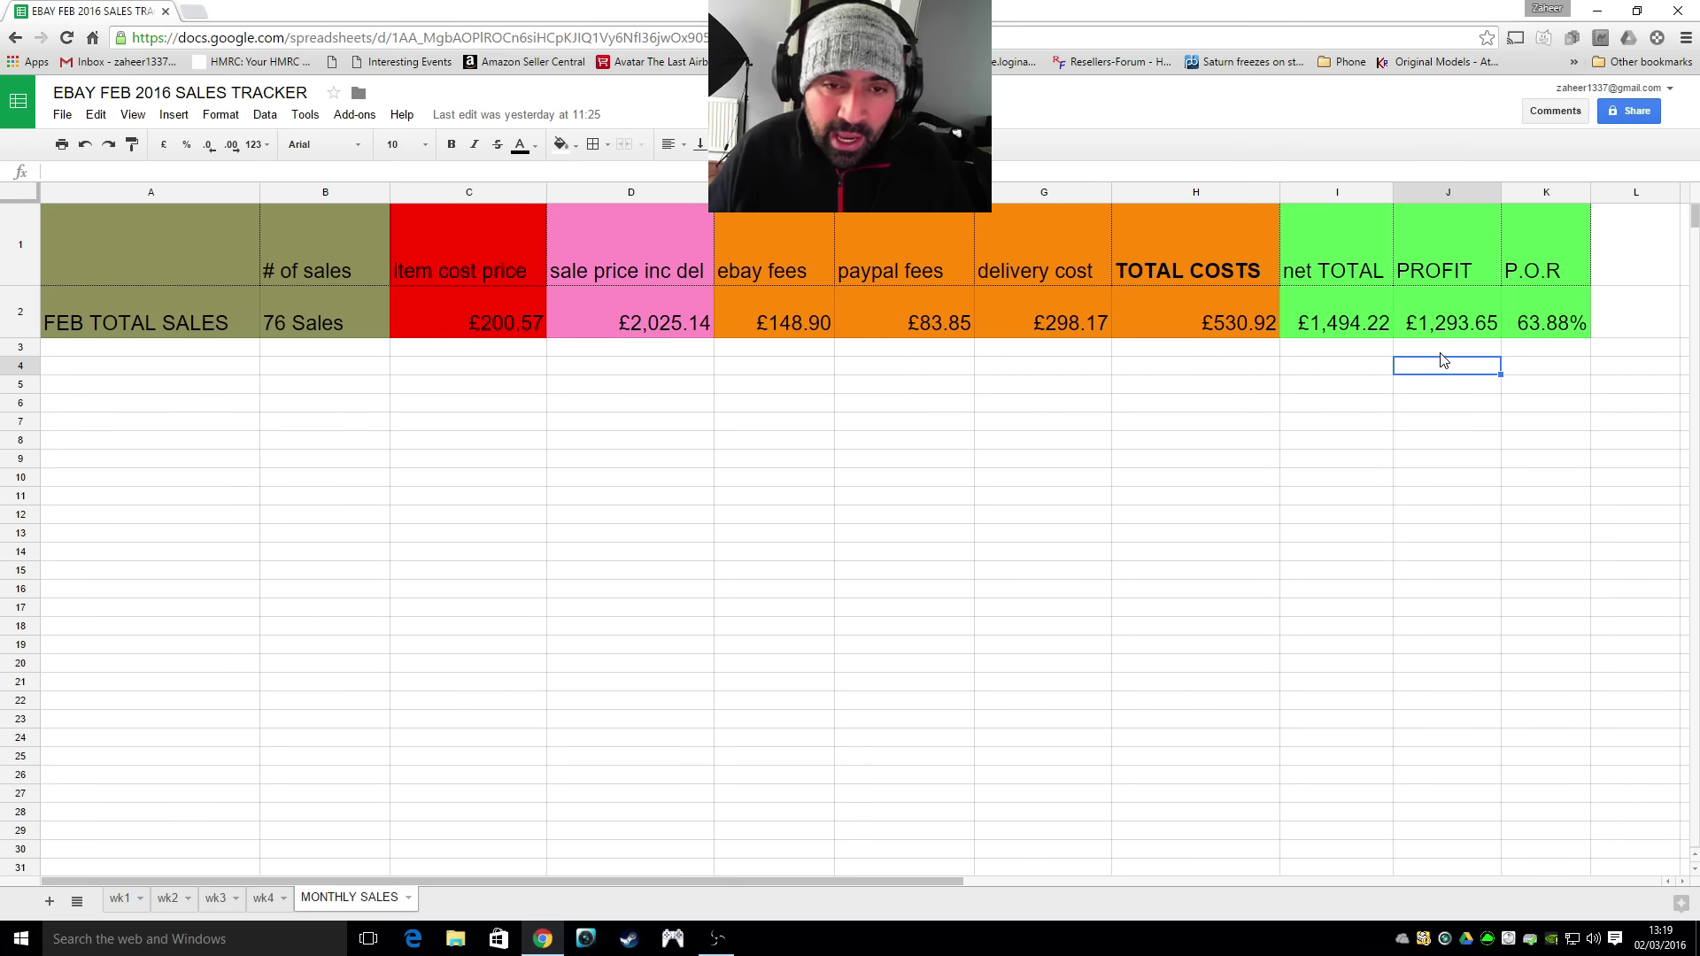
{"action": "left_click", "coordinate": [1455, 317]}
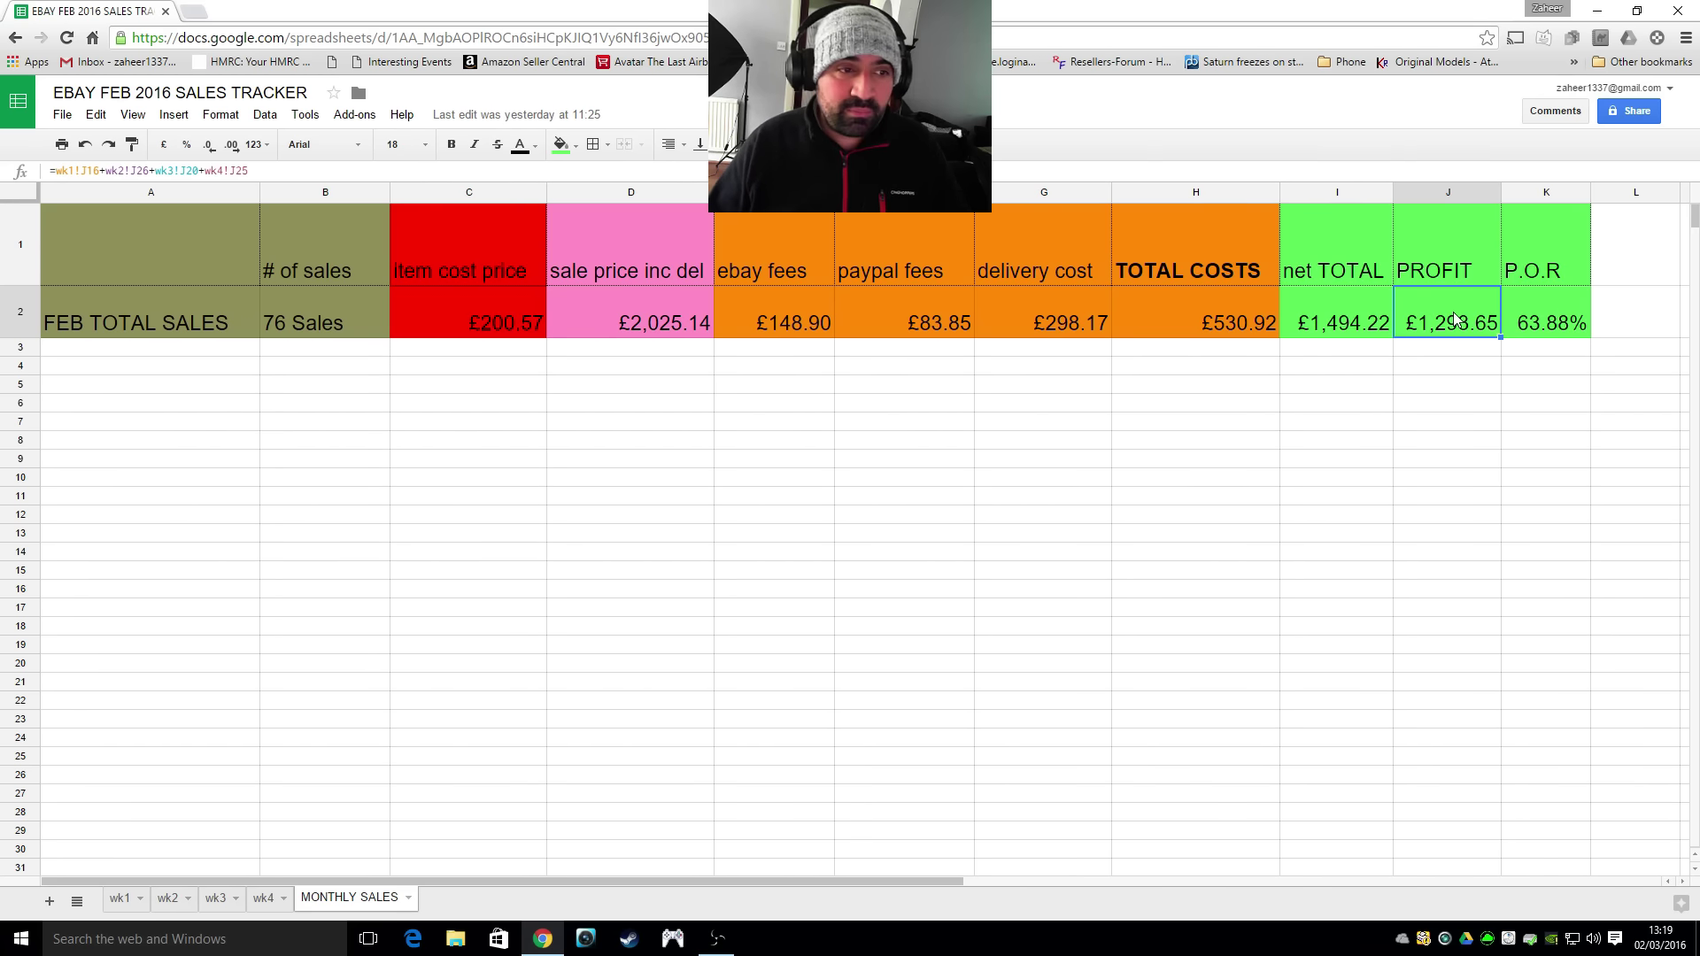